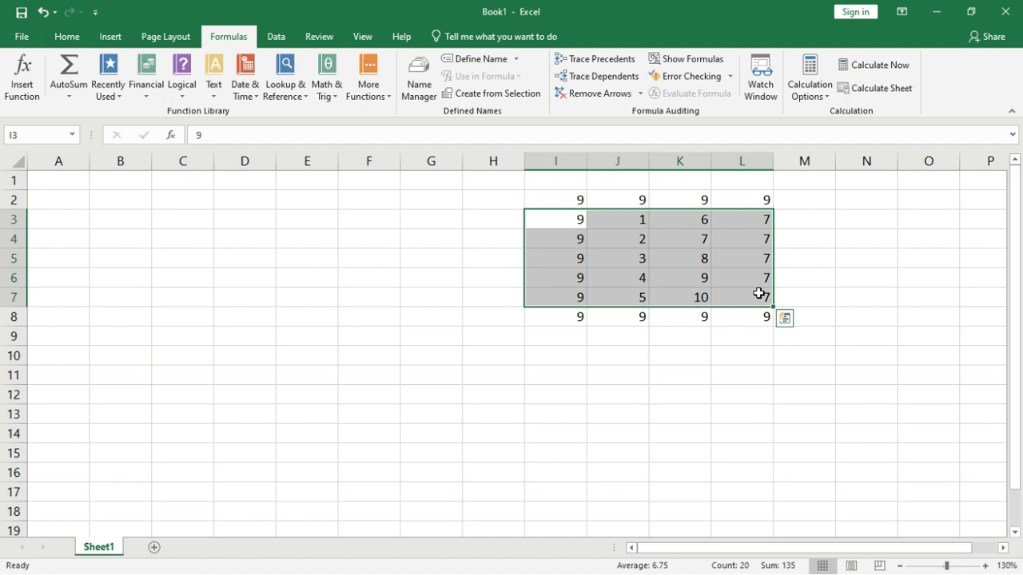
Jump to the range I3:L7 by its cell reference, and clear the selection
click(493, 277)
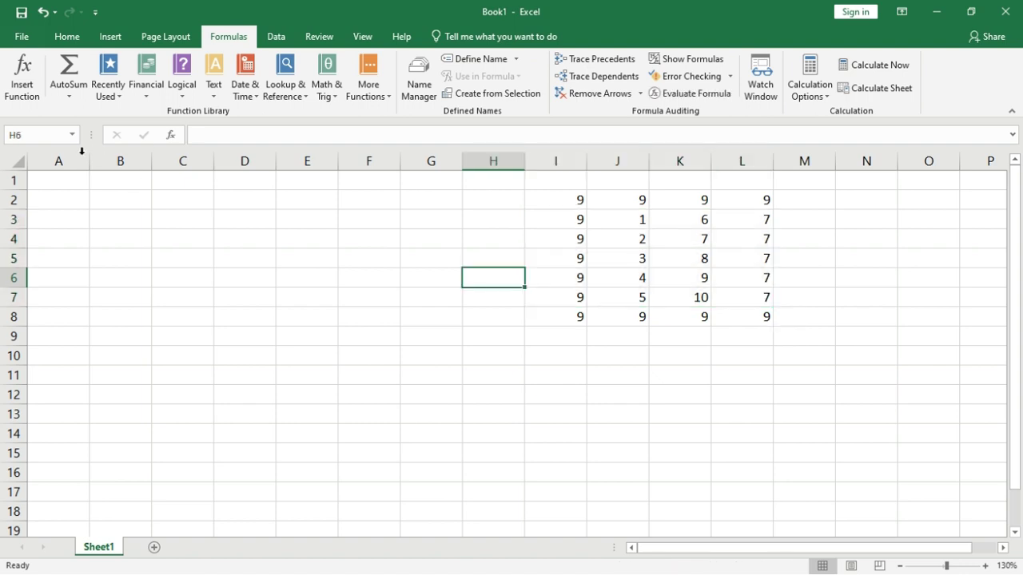
click(32, 136)
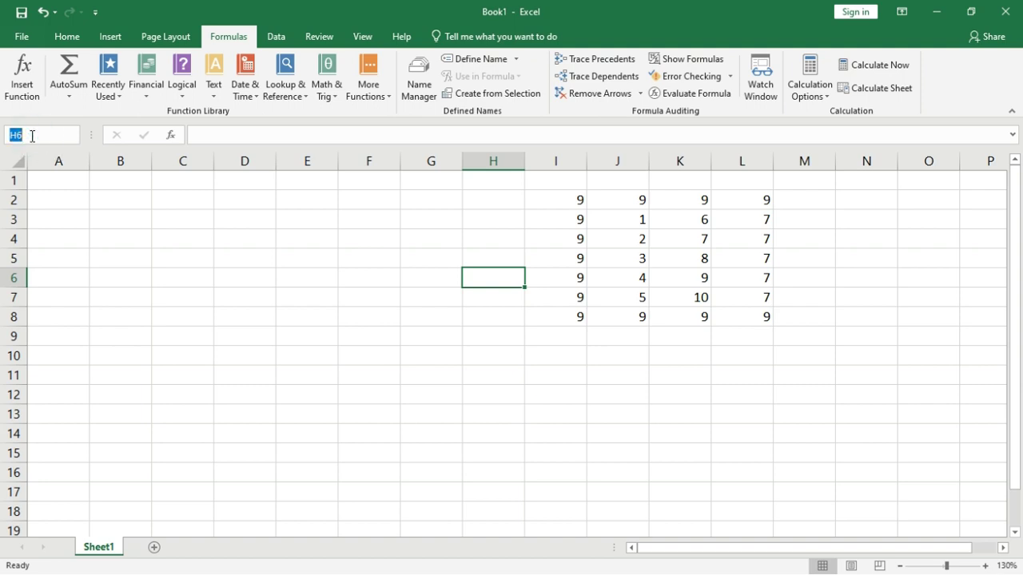
text(i3:l7)
key(Return)
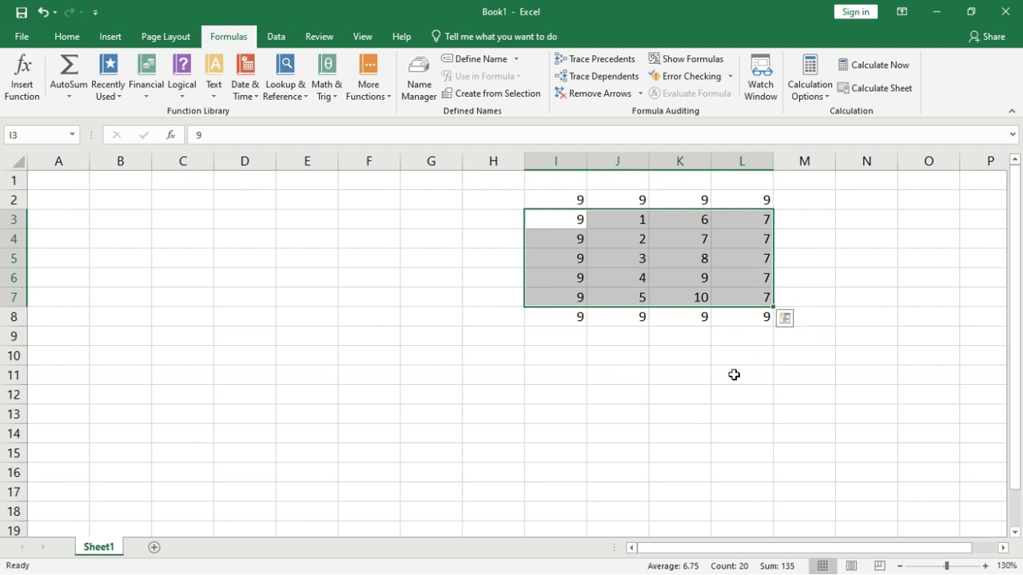
click(328, 276)
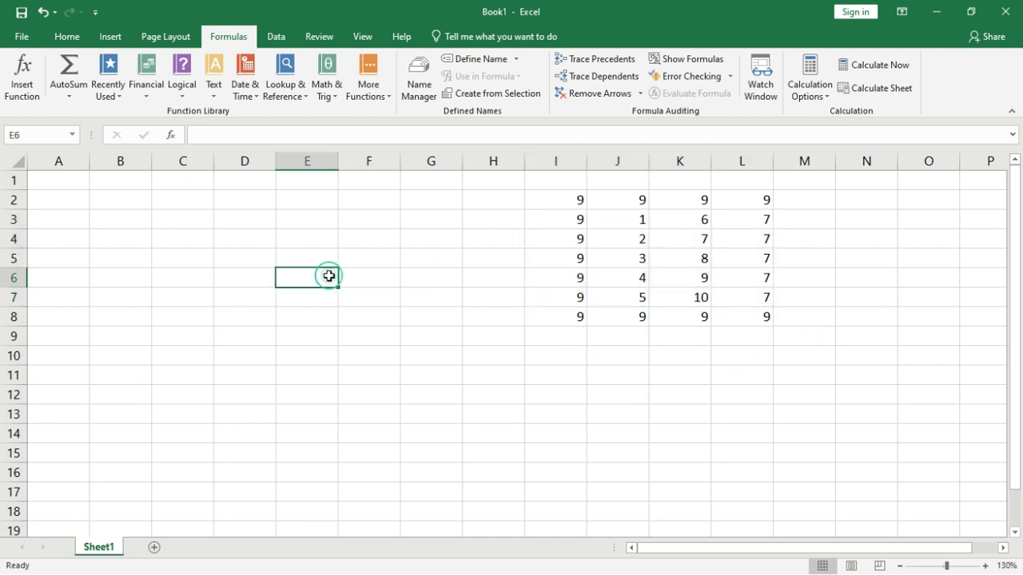
click(694, 381)
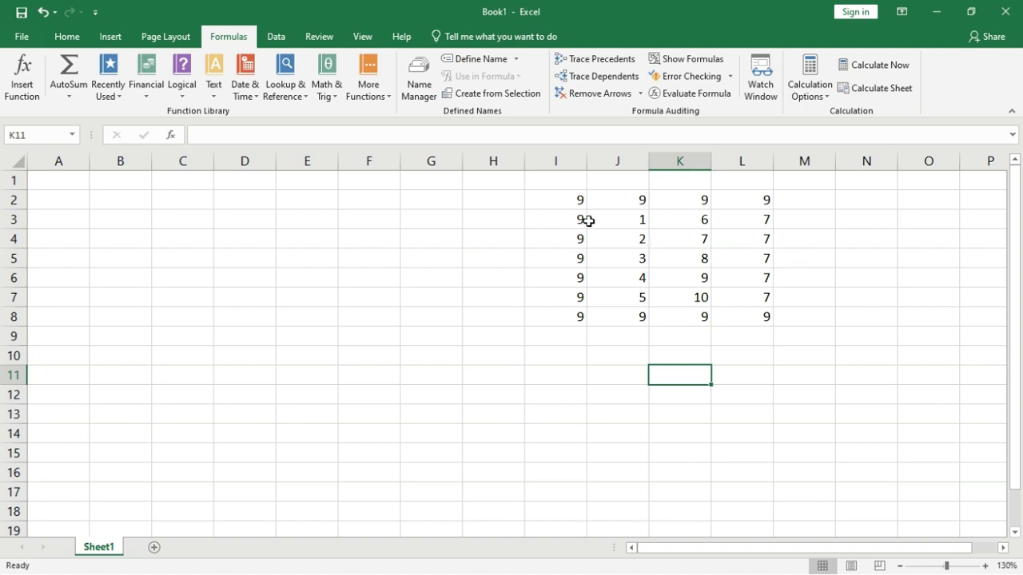
Start defining a name for the range I3:L7 and enter vsp as the name
drag(579, 220, 729, 291)
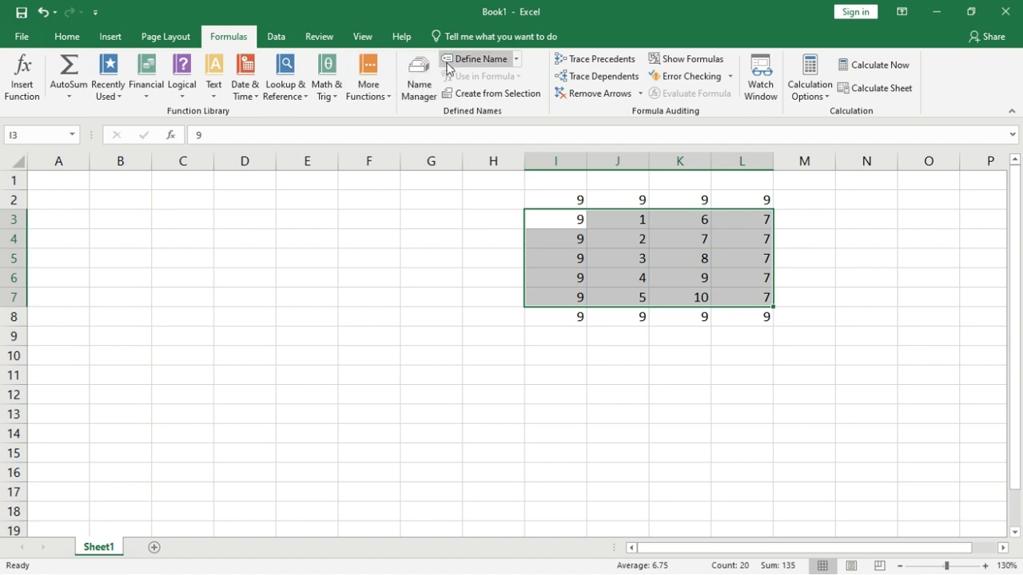
click(476, 59)
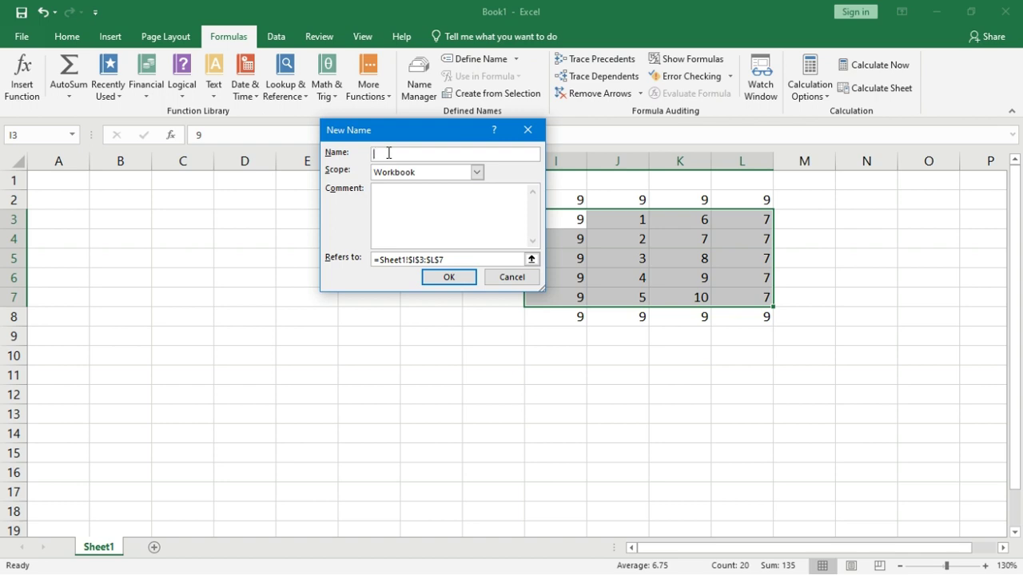
text(location)
key(BackSpace)
key(BackSpace)
key(BackSpace)
key(BackSpace)
key(BackSpace)
key(BackSpace)
key(BackSpace)
key(BackSpace)
text(vsp)
Limit the new name's scope to Sheet1 and create it with the comment "hi this is vsp location"
click(402, 172)
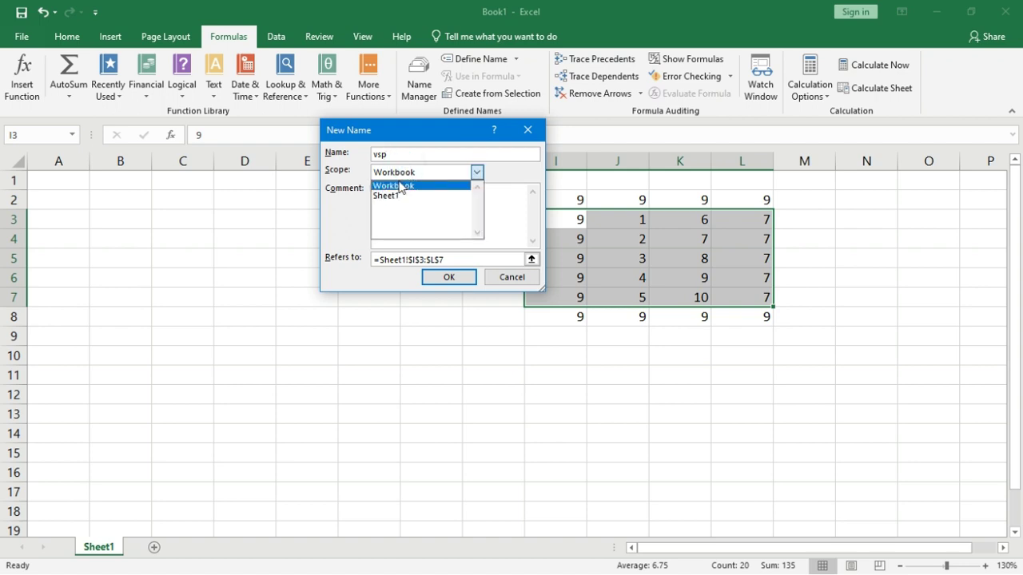
click(392, 195)
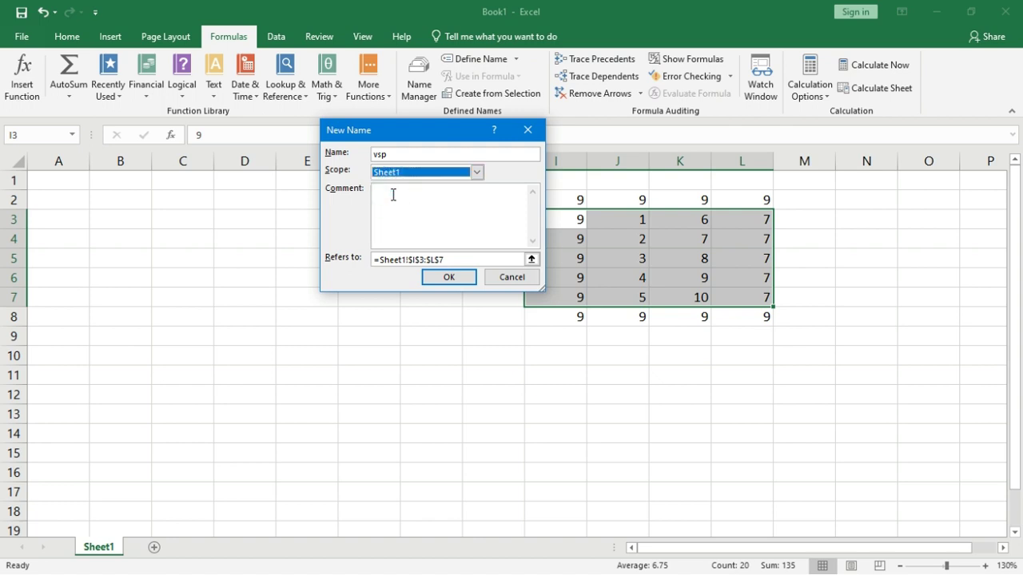
click(392, 194)
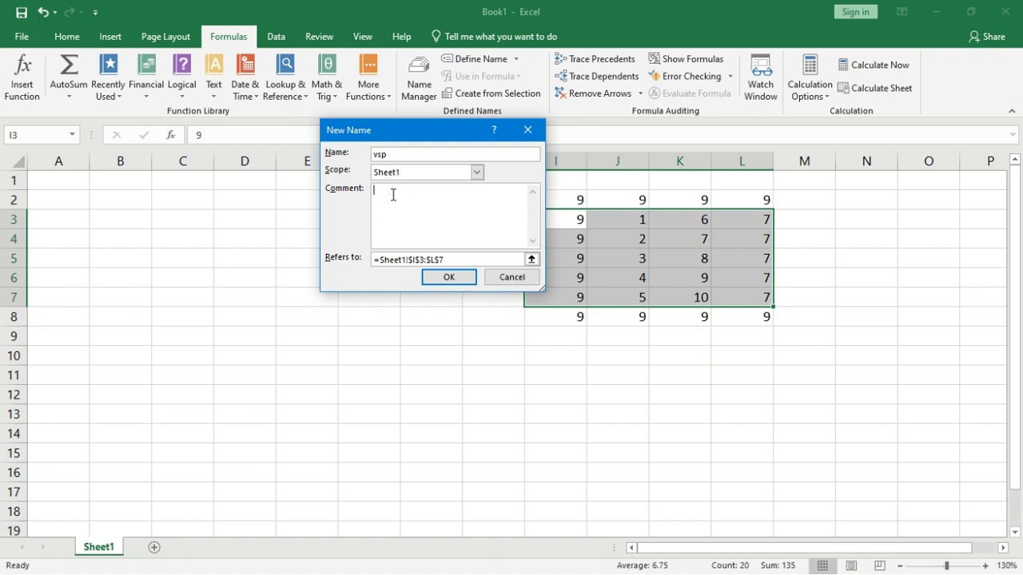
text(hi this is vsp location)
click(449, 277)
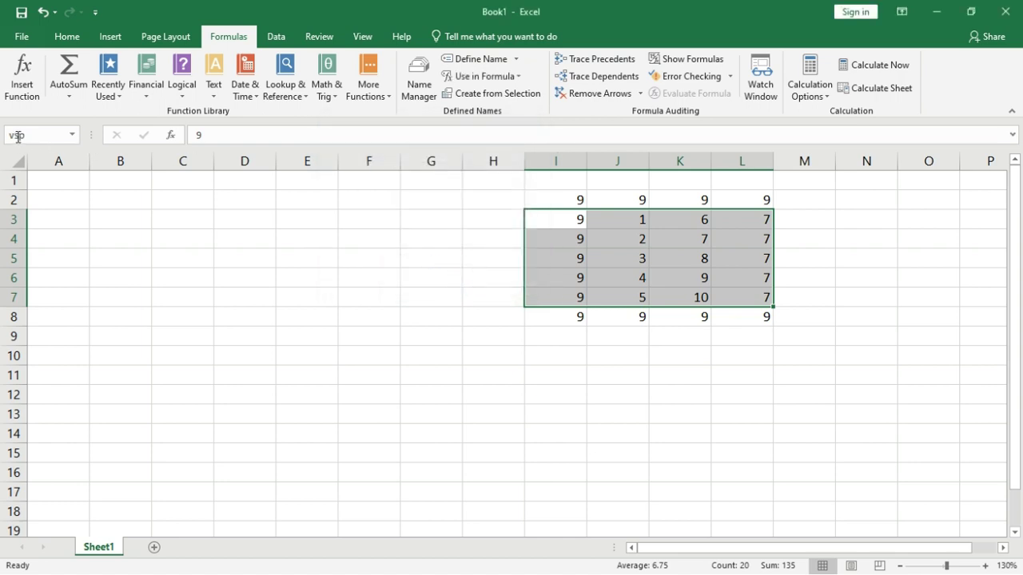
From cell D16, jump to the named range vsp by its name
click(264, 466)
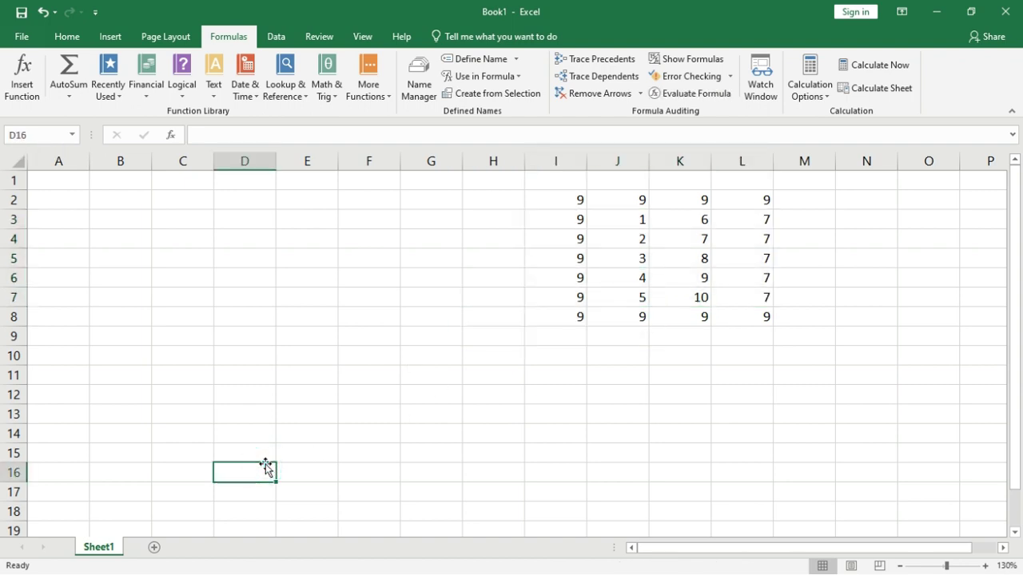
click(40, 135)
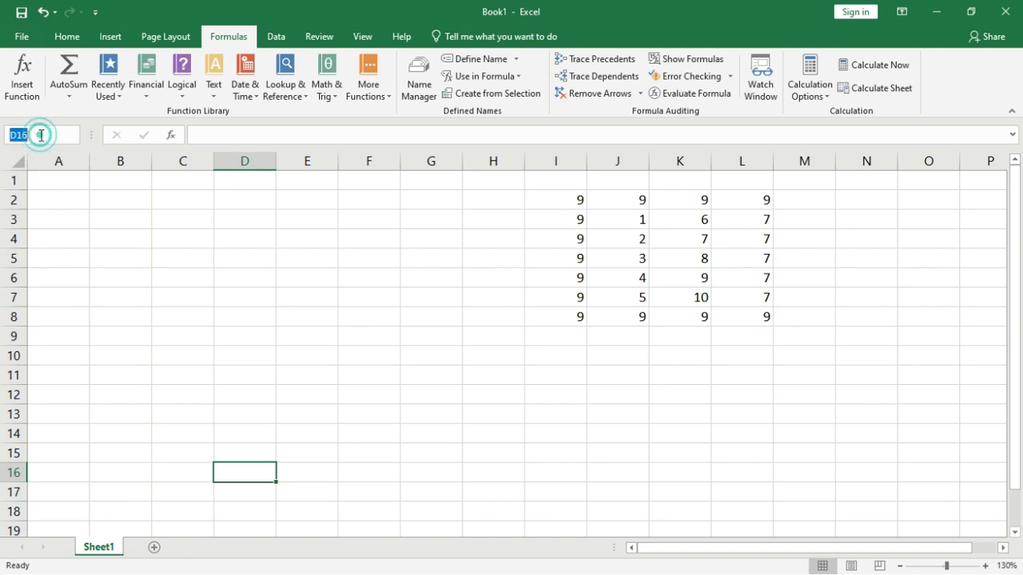
text(vsp)
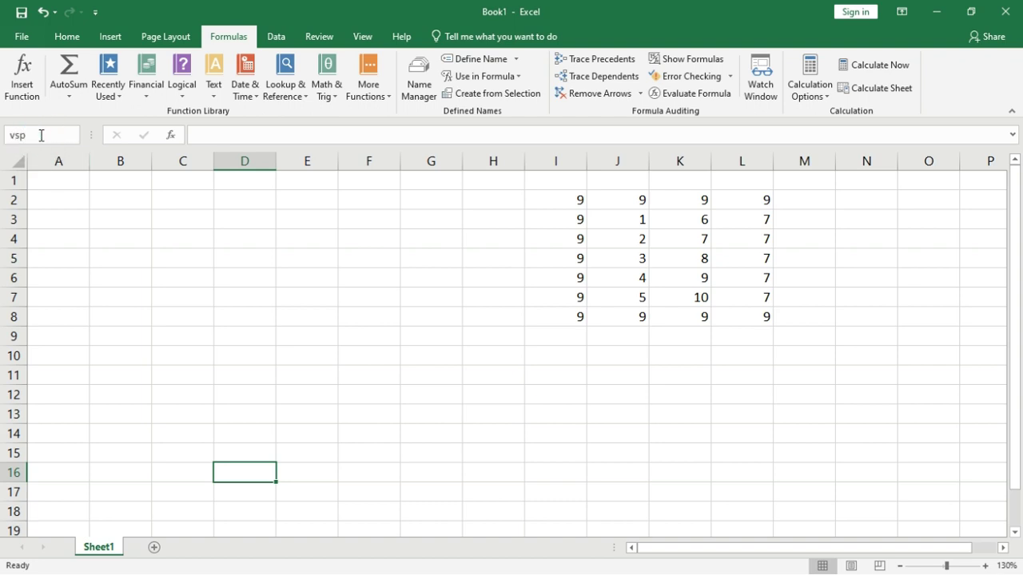
key(Return)
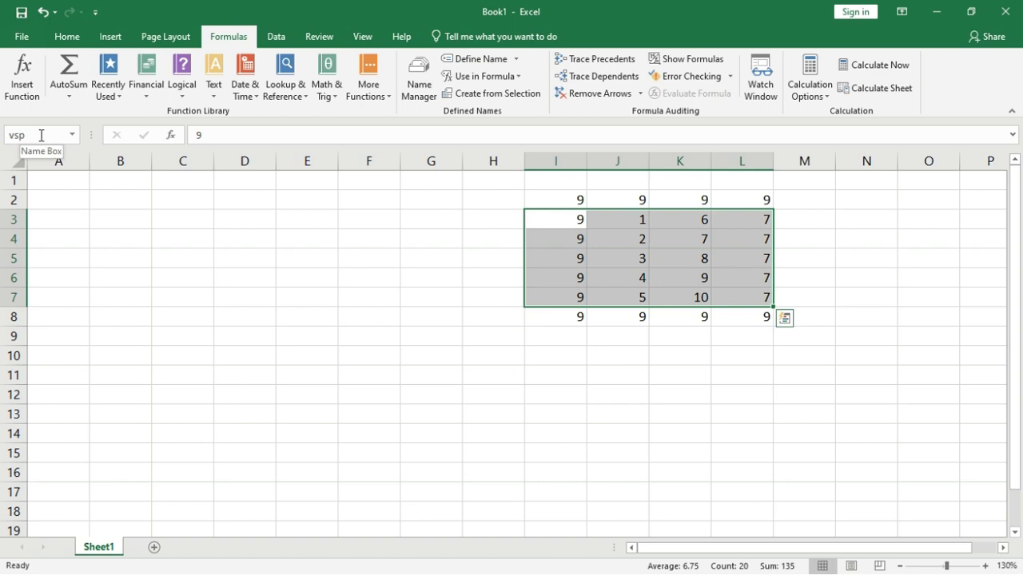
Review the workbook's defined names in the Name Manager and close it
click(377, 244)
click(421, 80)
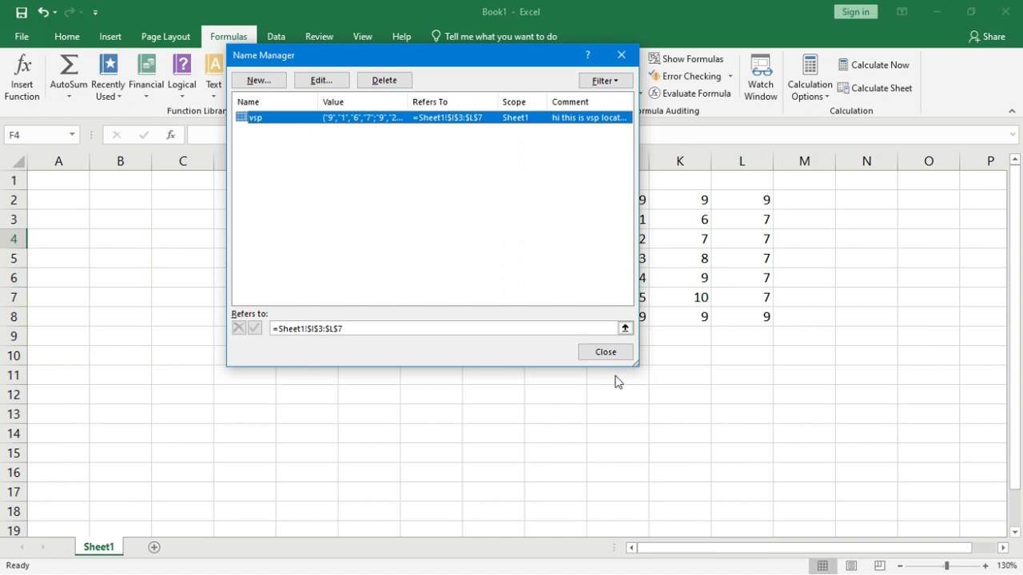
click(606, 351)
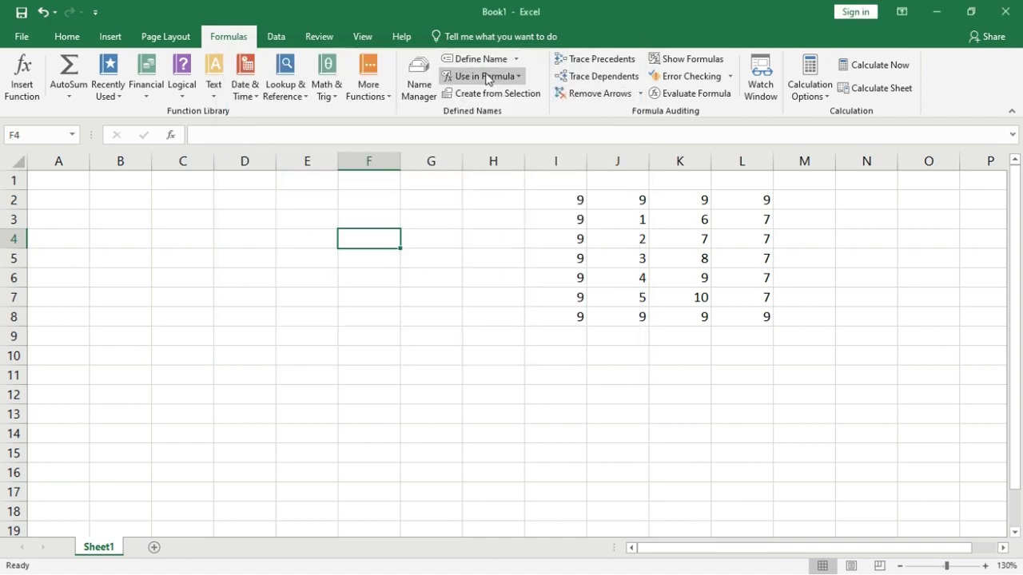
Start a SUM formula in cell D7 and paste the defined name vsp as its argument
click(517, 77)
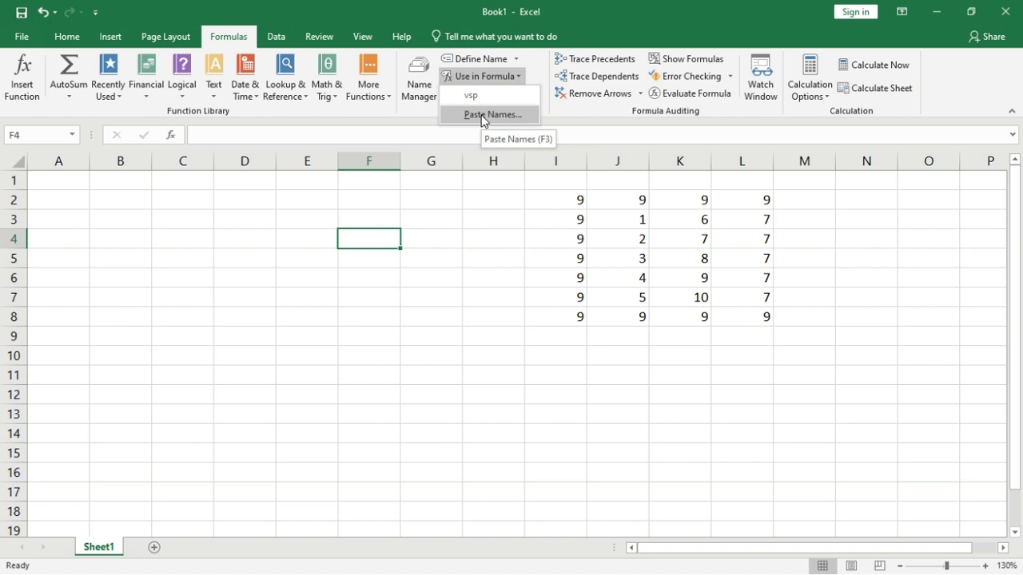
click(264, 296)
click(267, 296)
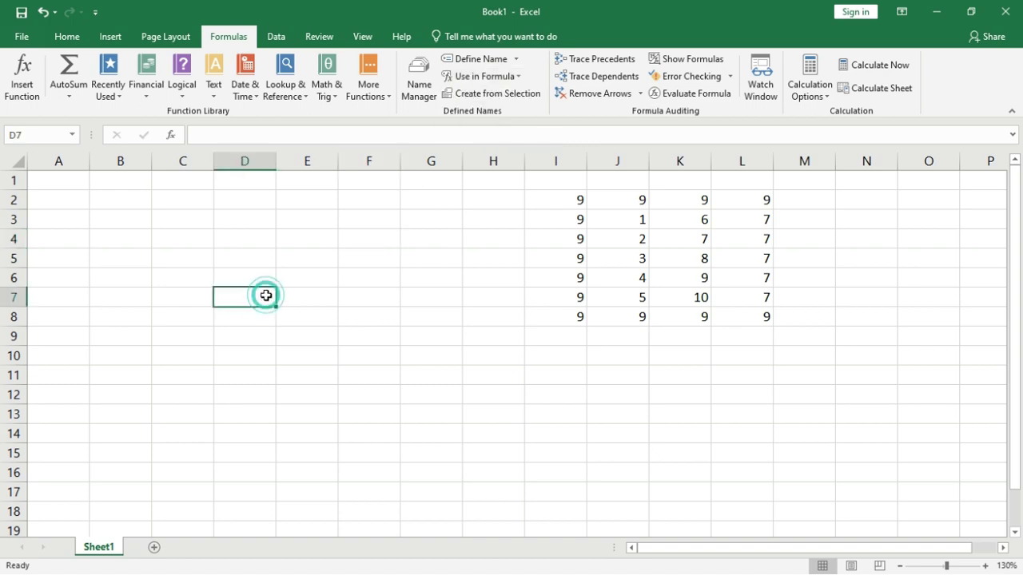
text(=sum()
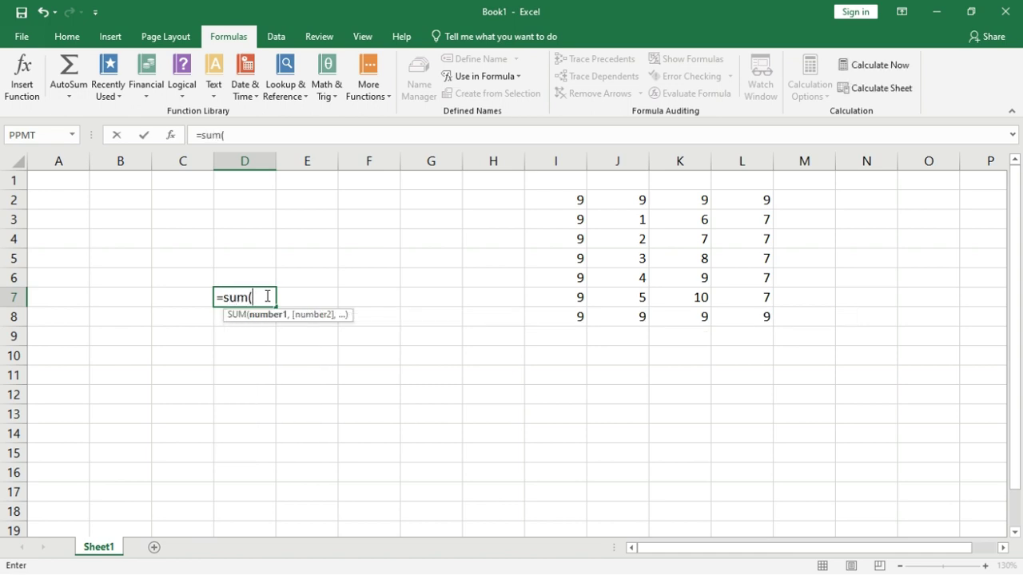
click(520, 78)
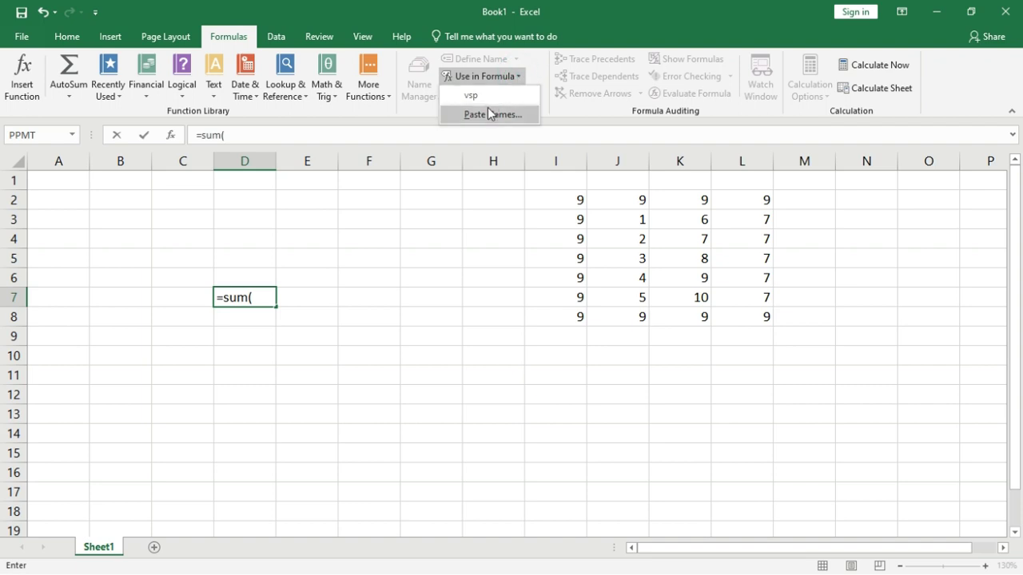
click(491, 114)
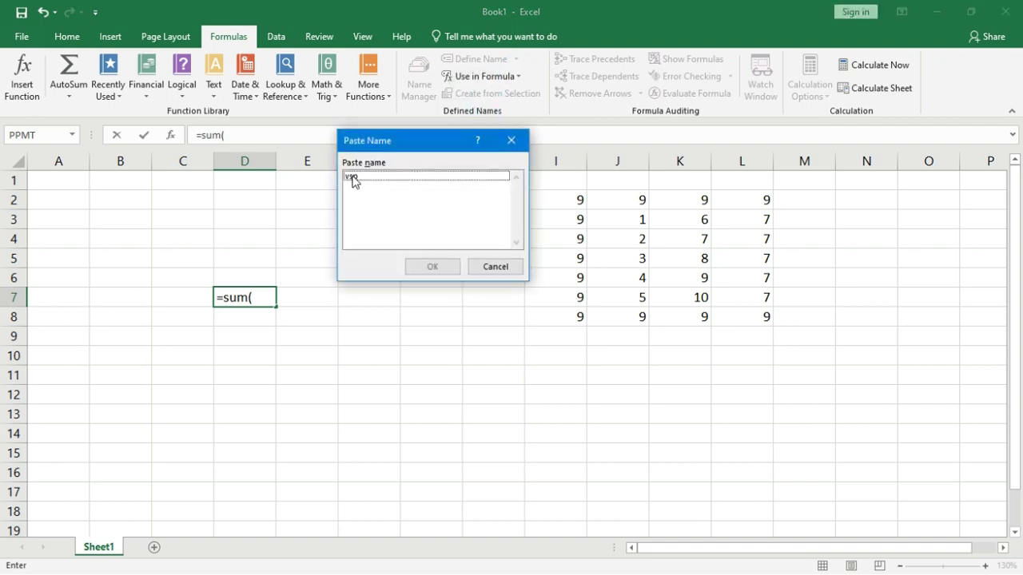
click(354, 175)
click(416, 269)
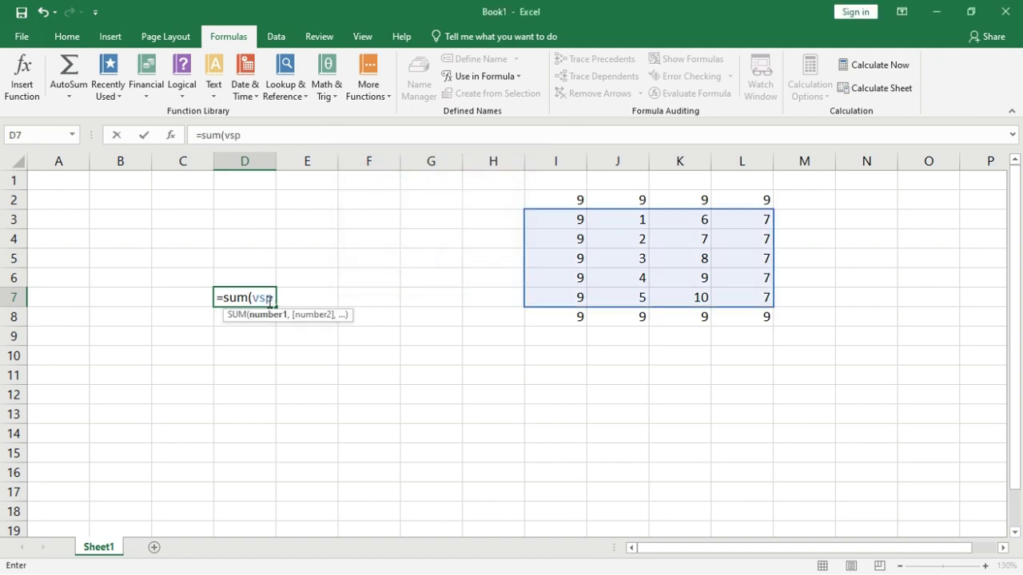
Re-enter vsp as the argument of the D7 formula and complete it as =sum(vsp)
key(BackSpace)
key(BackSpace)
key(BackSpace)
text(vsp)
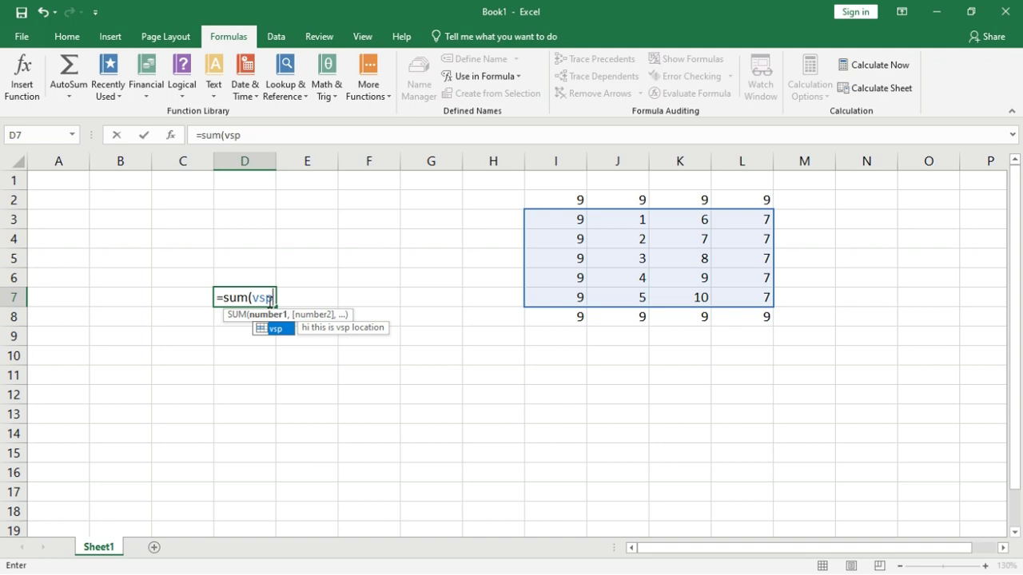
click(515, 78)
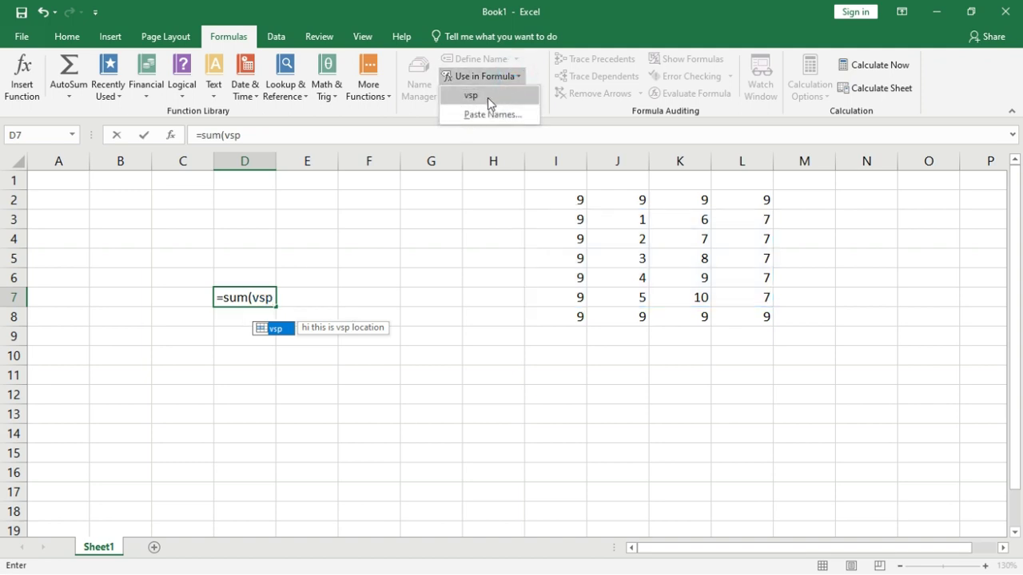
click(270, 297)
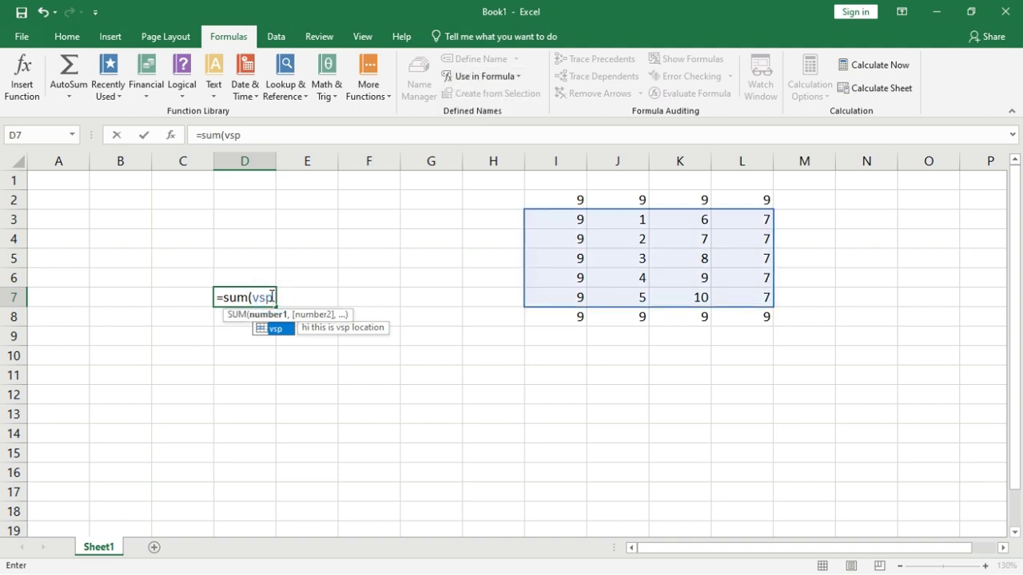
text())
key(Return)
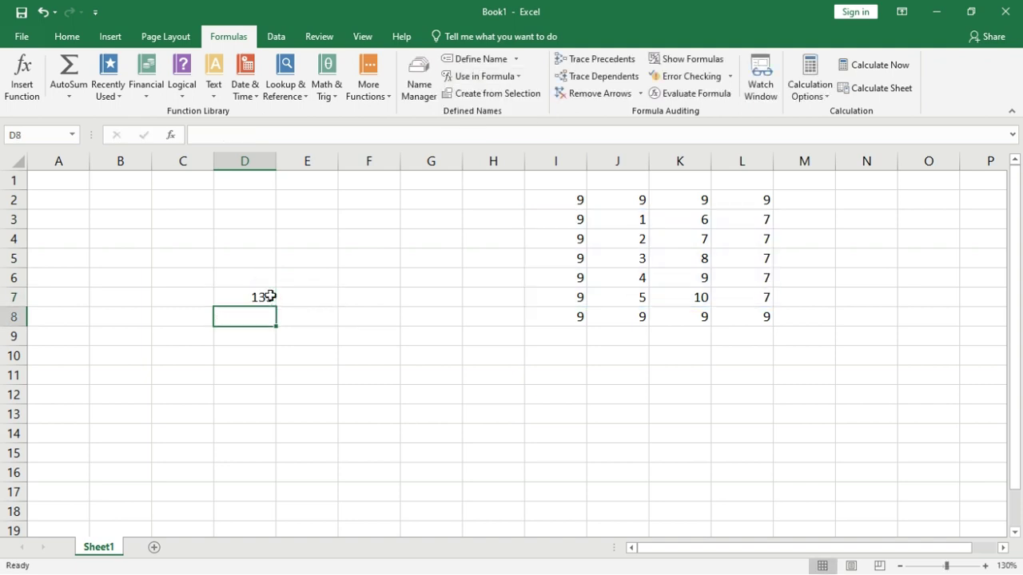
Inspect the formula in cell D7 of Sheet1 and the content of cell C4 on Sheet2
click(270, 297)
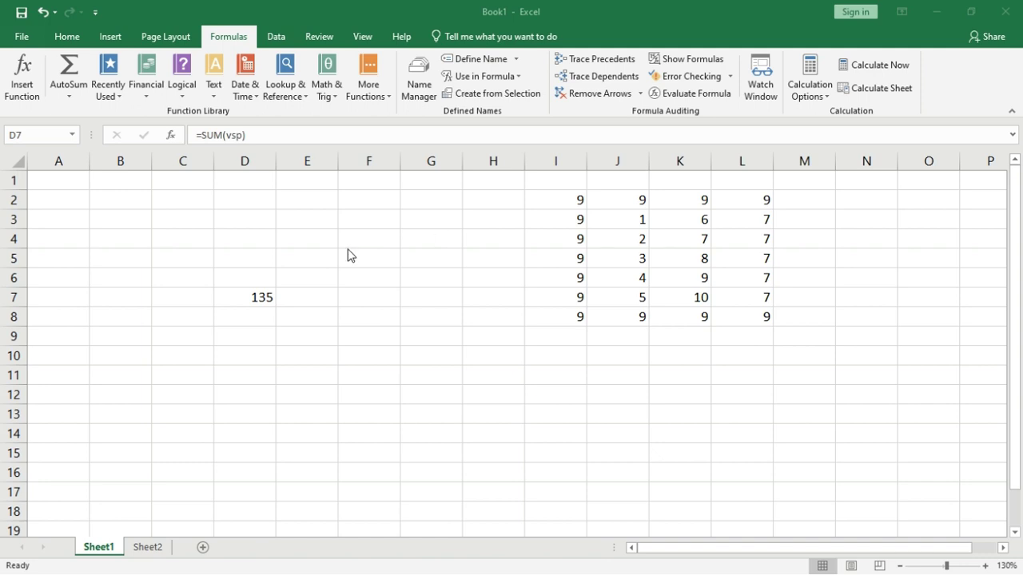
click(253, 301)
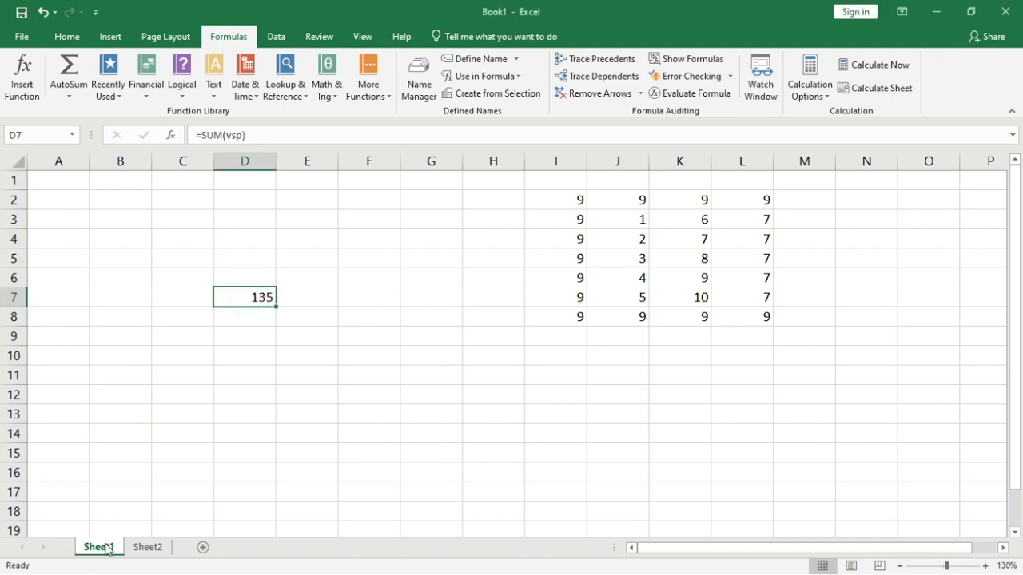
click(144, 548)
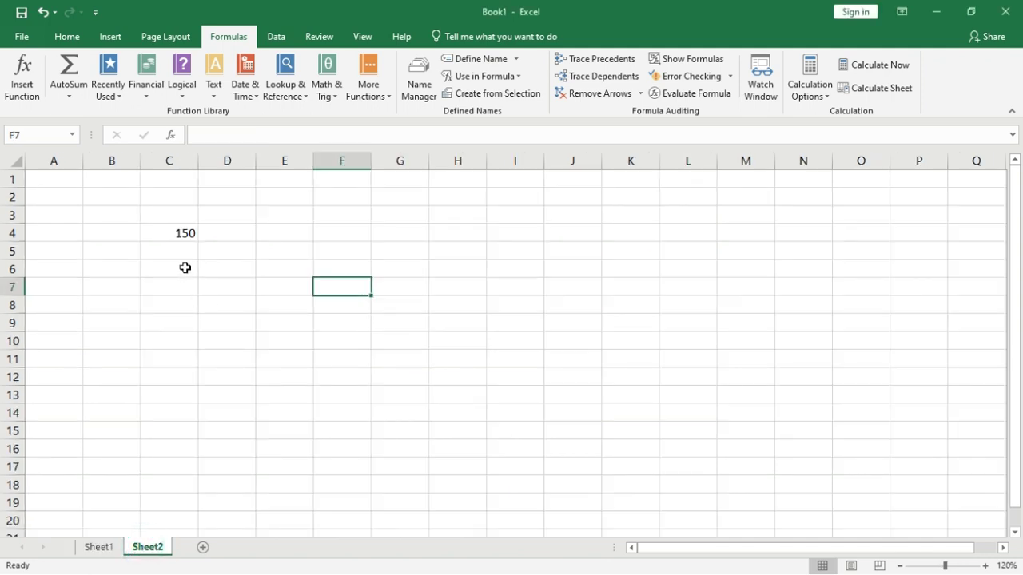
click(177, 230)
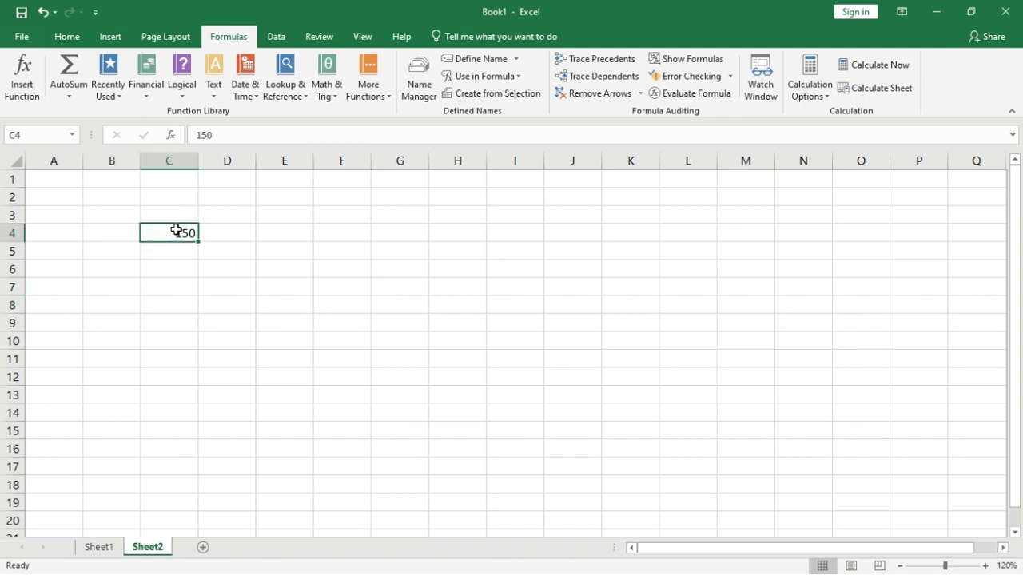
Restore the Book1 window to a smaller size, switch to the Book2 workbook and move its window so both remain visible
click(971, 12)
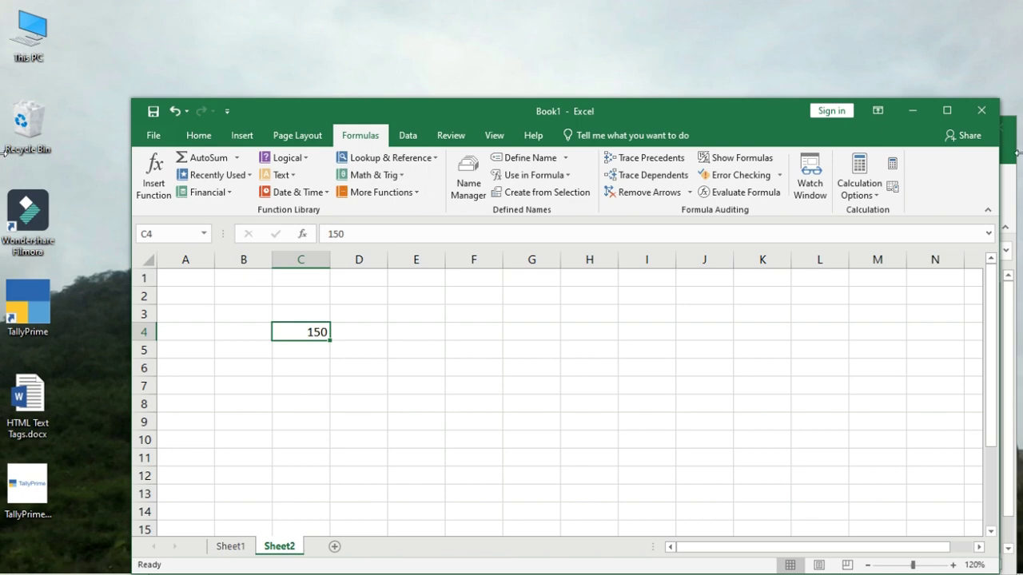
click(1013, 159)
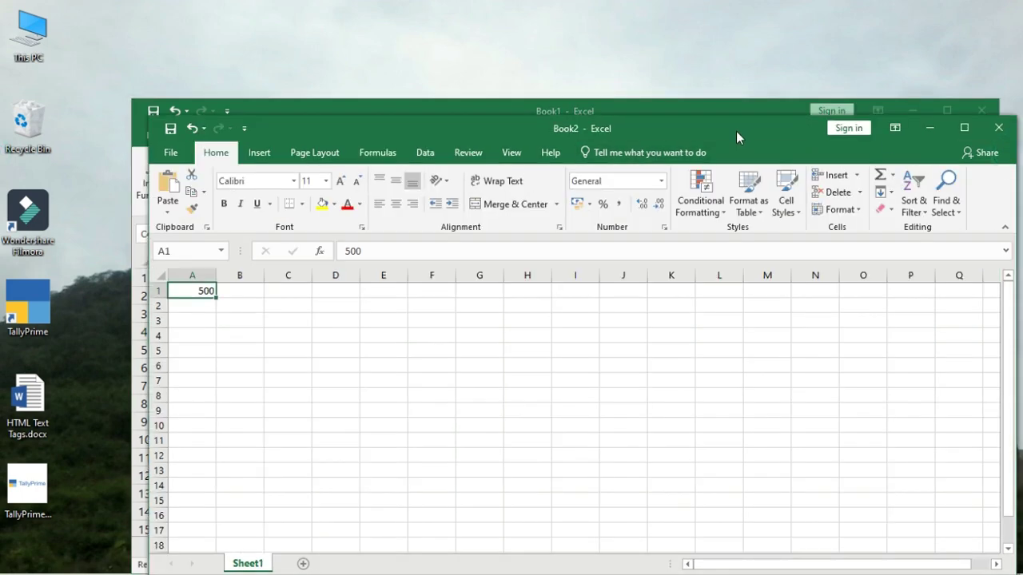
drag(733, 130, 652, 59)
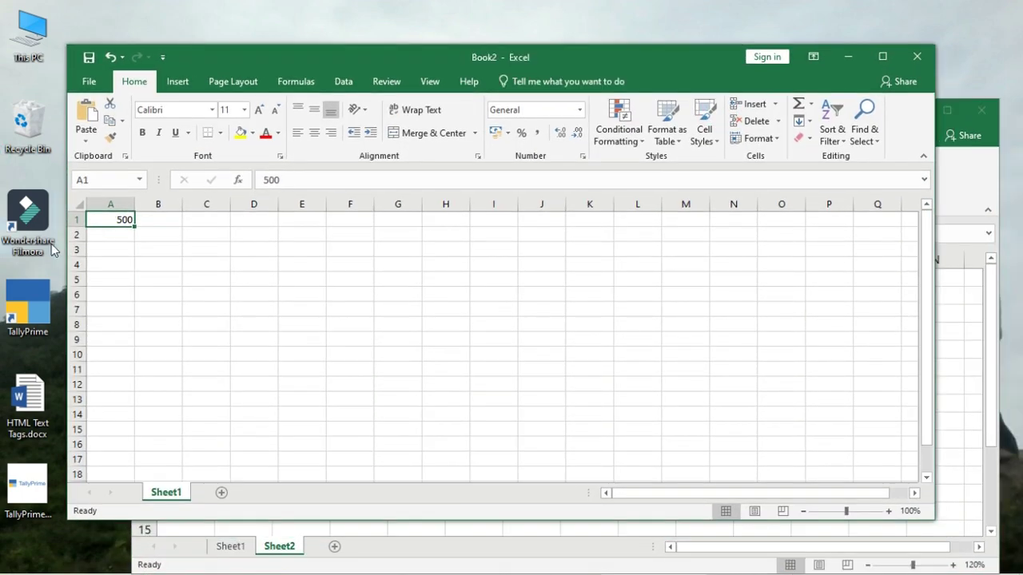
click(128, 278)
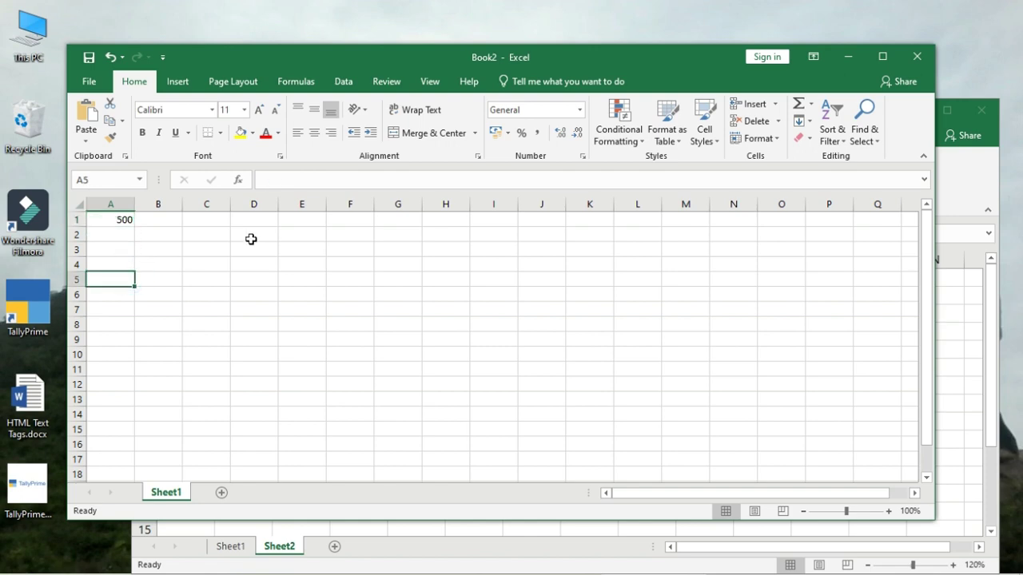
Bring the Book1 workbook to the front, move its window over Book2 and maximize it
click(966, 190)
drag(754, 116, 608, 66)
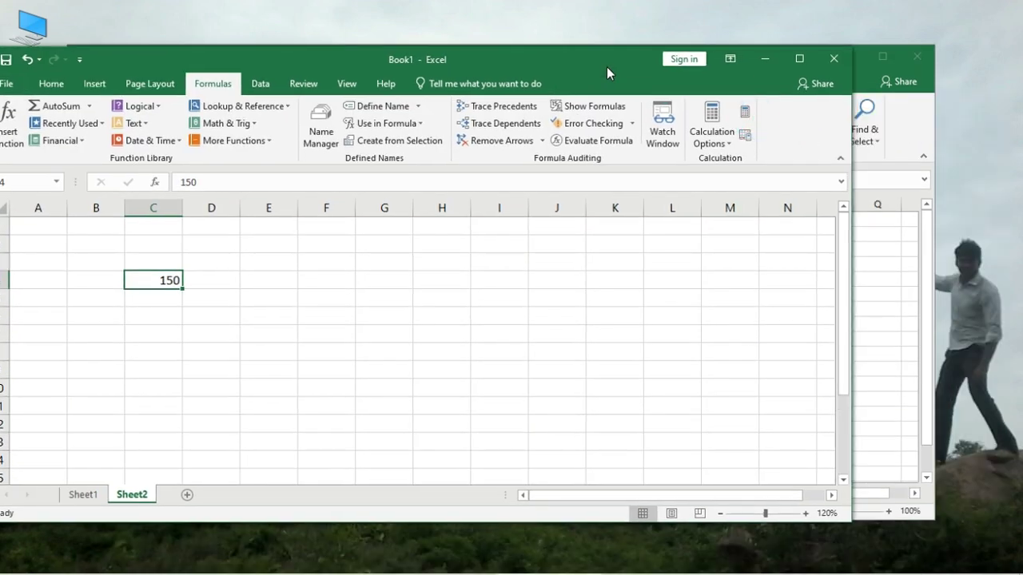
click(799, 58)
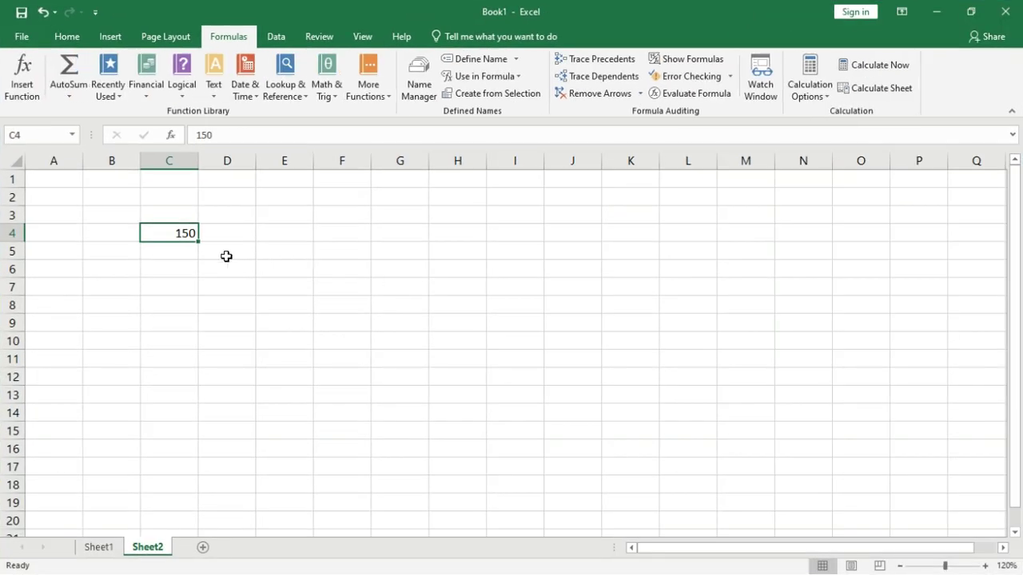
Start a formula in cell H5 of Sheet2 with =C4+ by referencing cell C4 on the same sheet
click(477, 256)
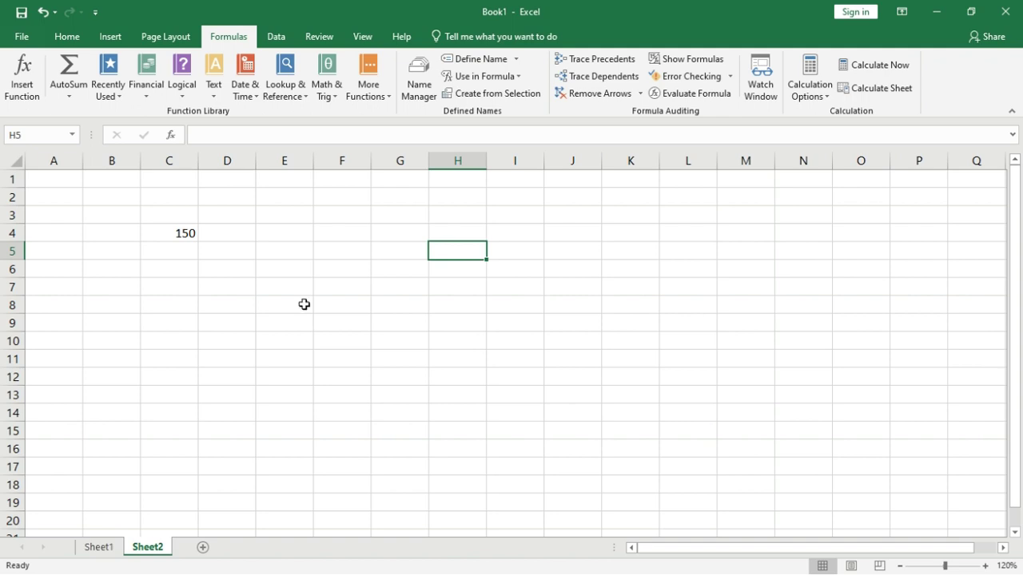
click(99, 548)
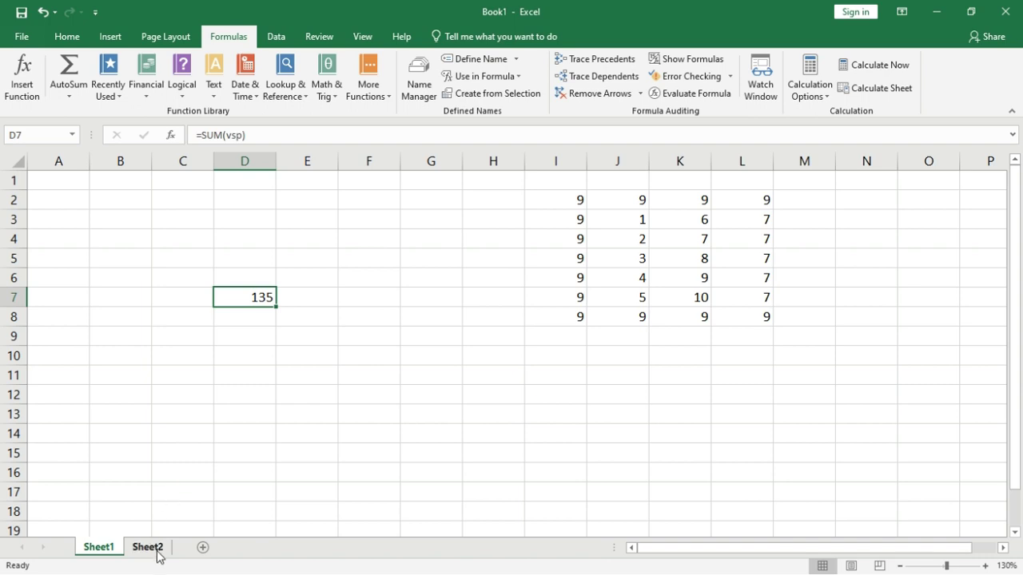
click(149, 549)
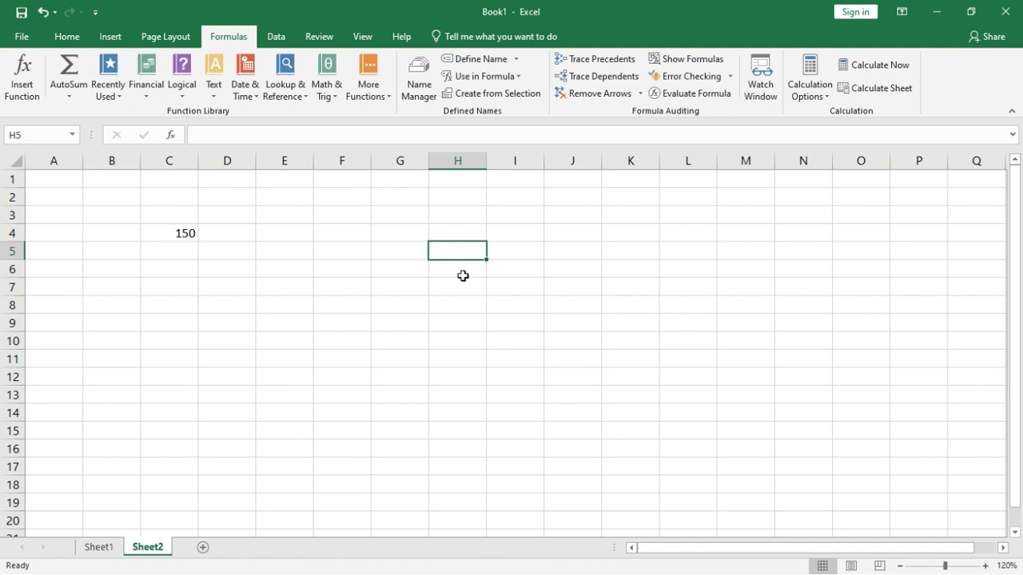
text(=)
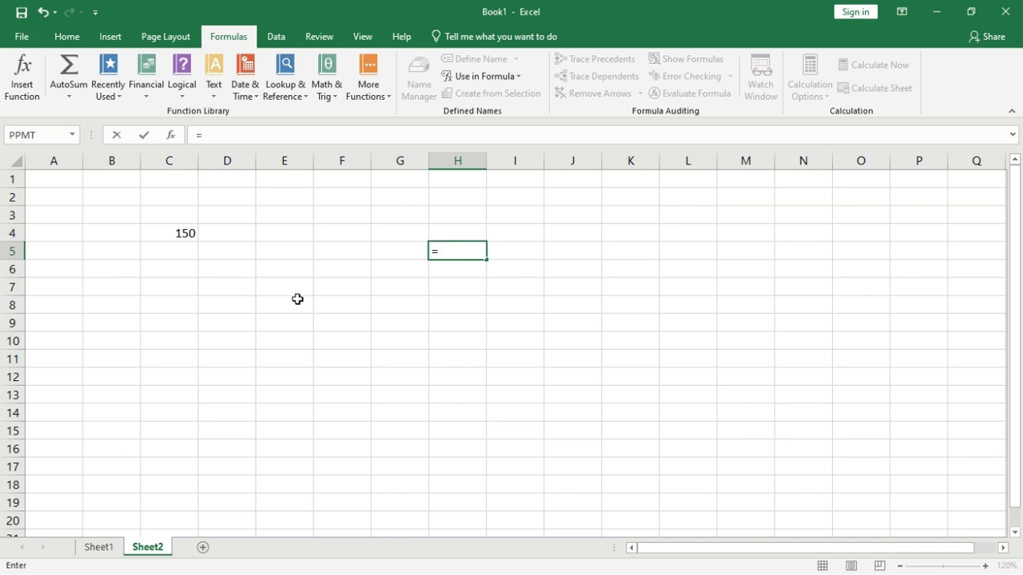
click(178, 234)
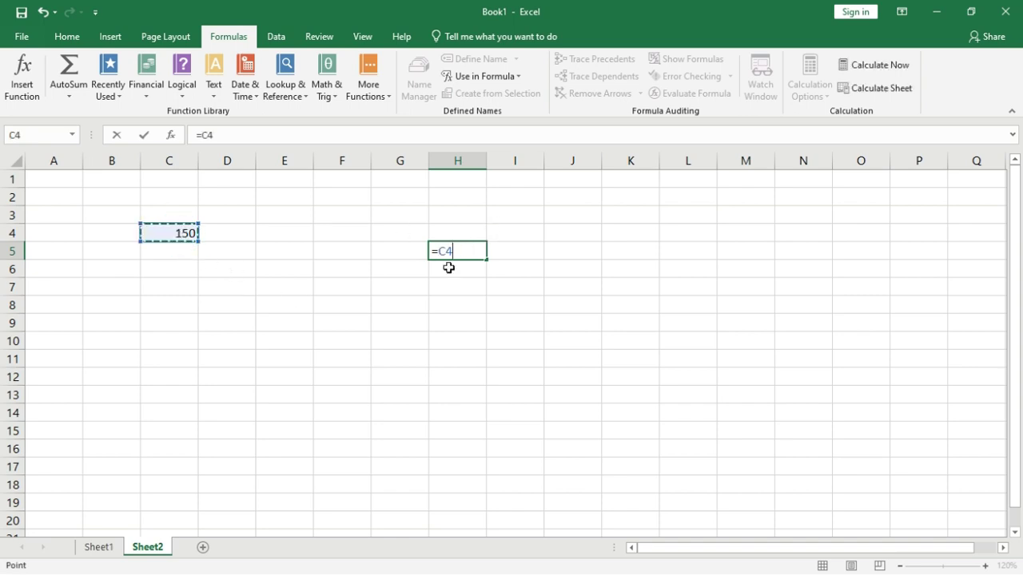
text(+)
click(97, 547)
click(263, 294)
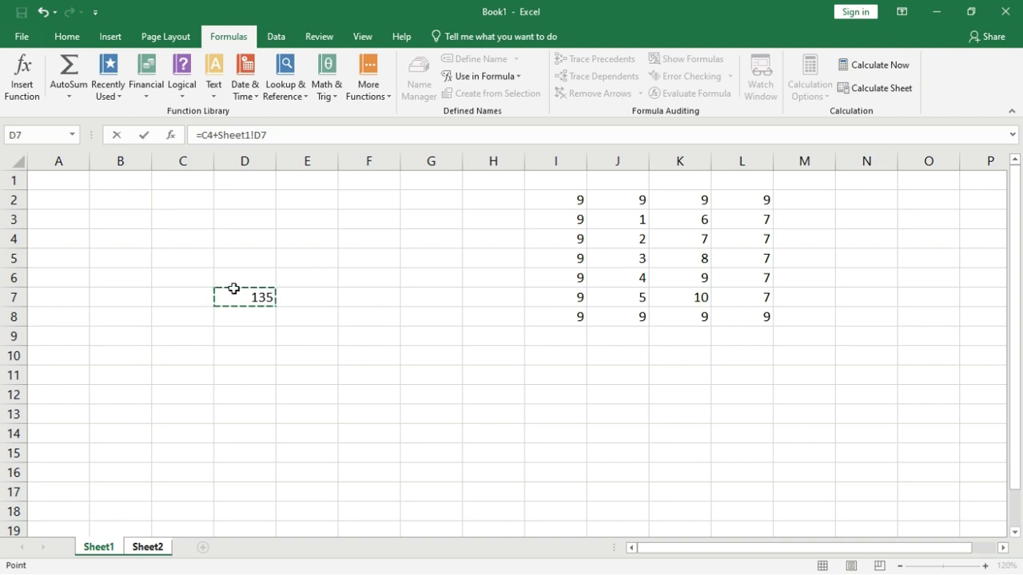
click(150, 547)
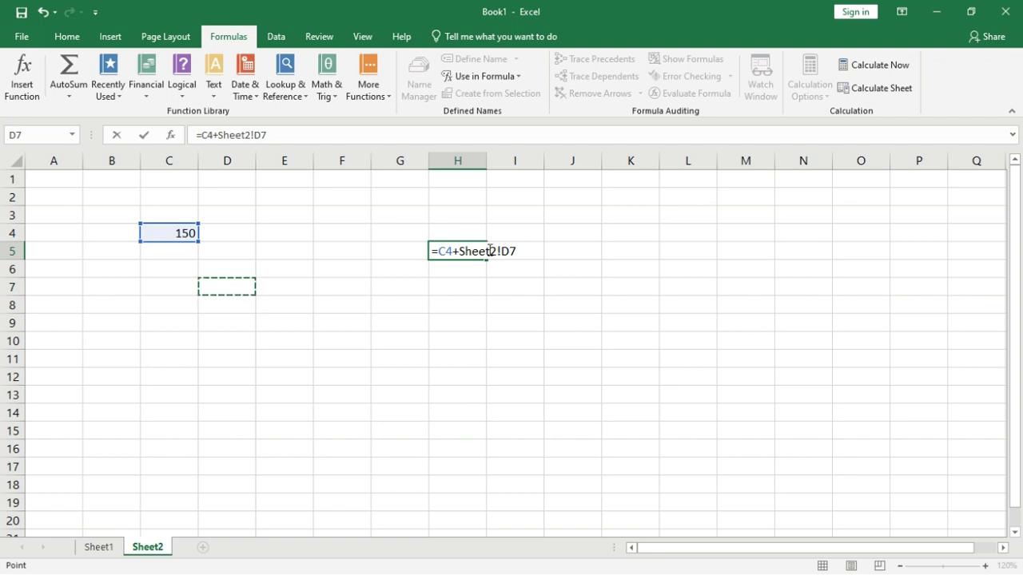
key(BackSpace)
key(BackSpace)
key(BackSpace)
key(BackSpace)
key(BackSpace)
key(BackSpace)
key(BackSpace)
key(BackSpace)
key(BackSpace)
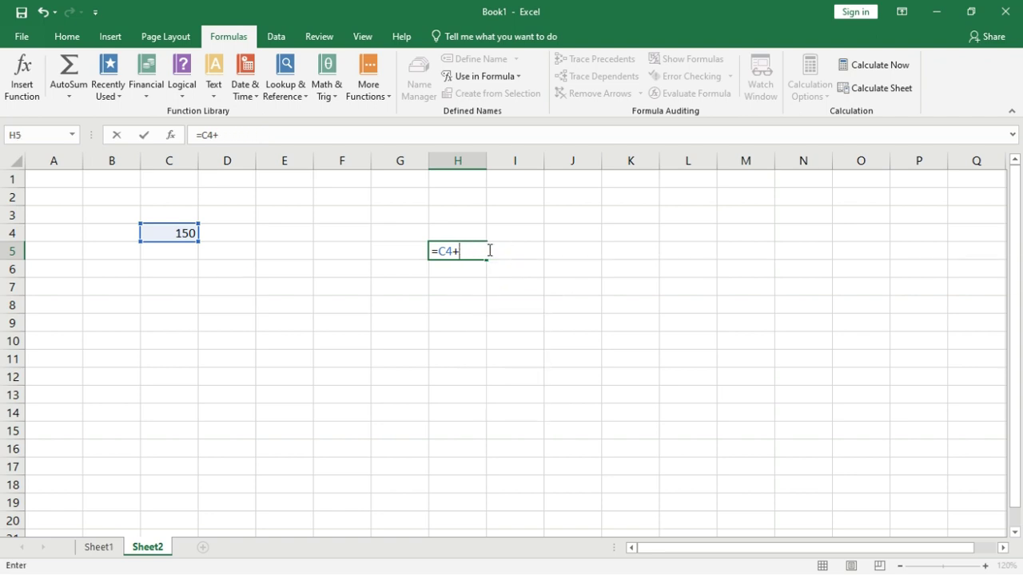
Complete the H5 formula as =C4+Sheet2!d7+[book2]sheet1!a1
text(Sheet)
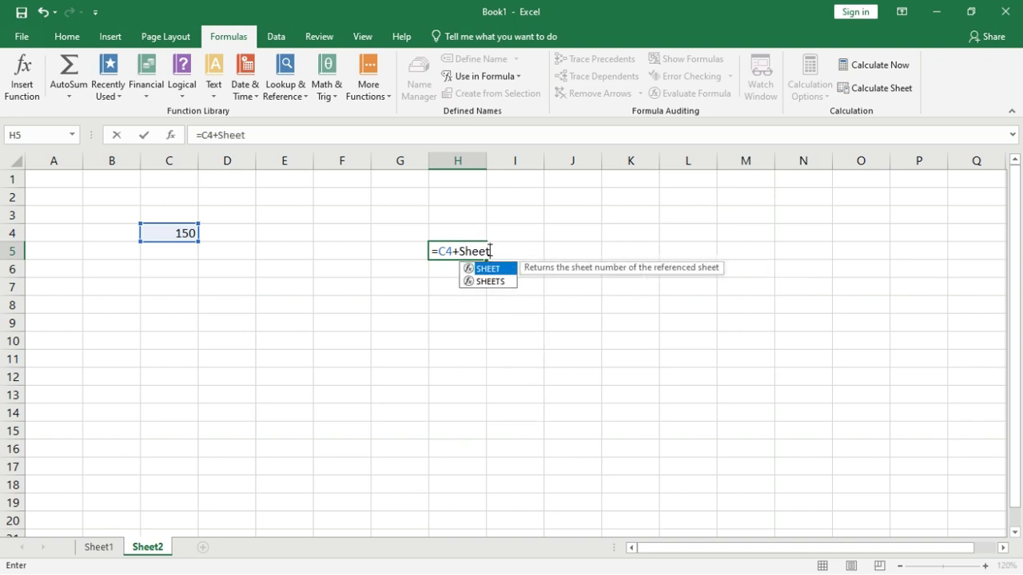
text(2)
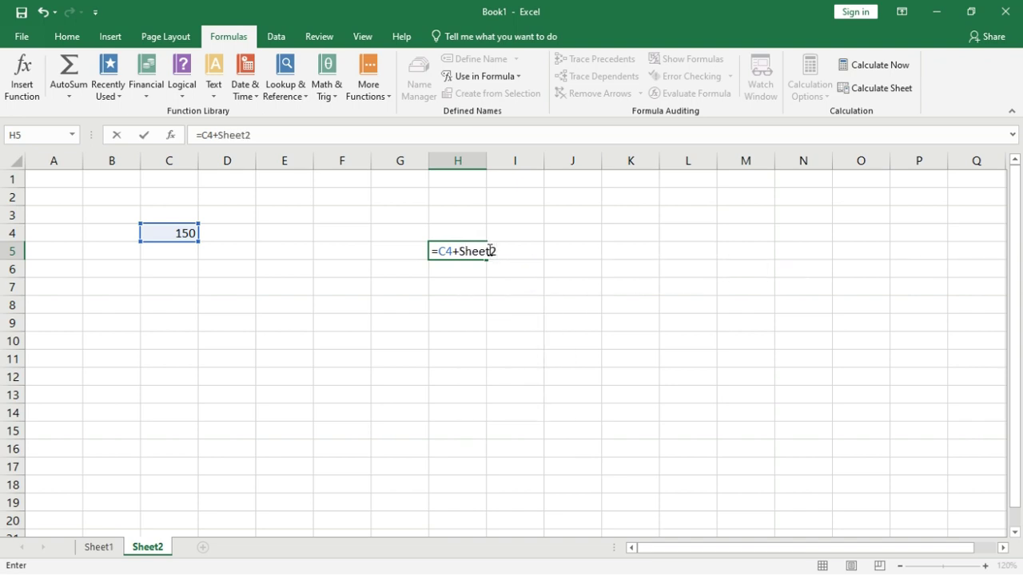
text(!d7+[)
text(book2)
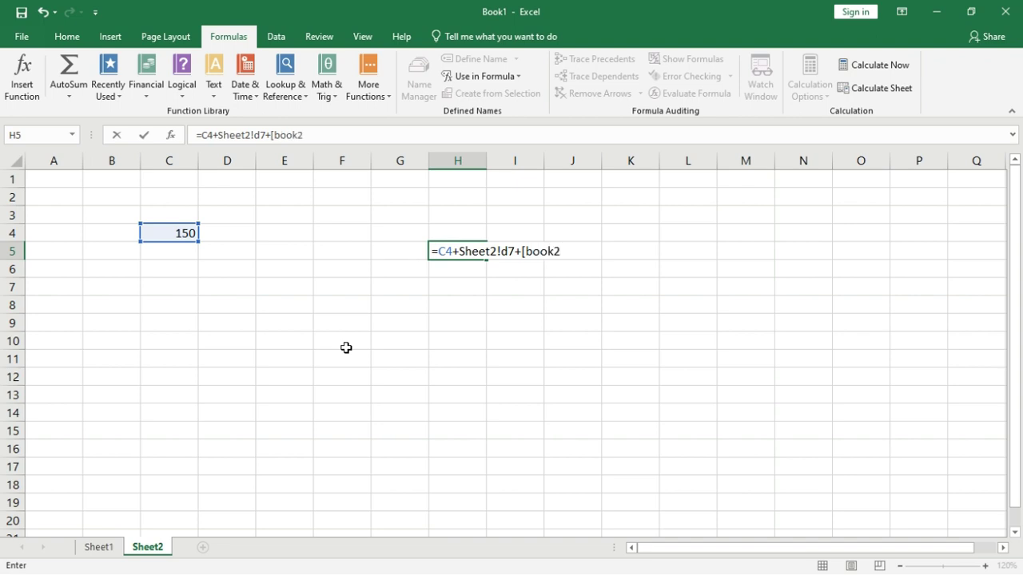
text(]sheet1!a1)
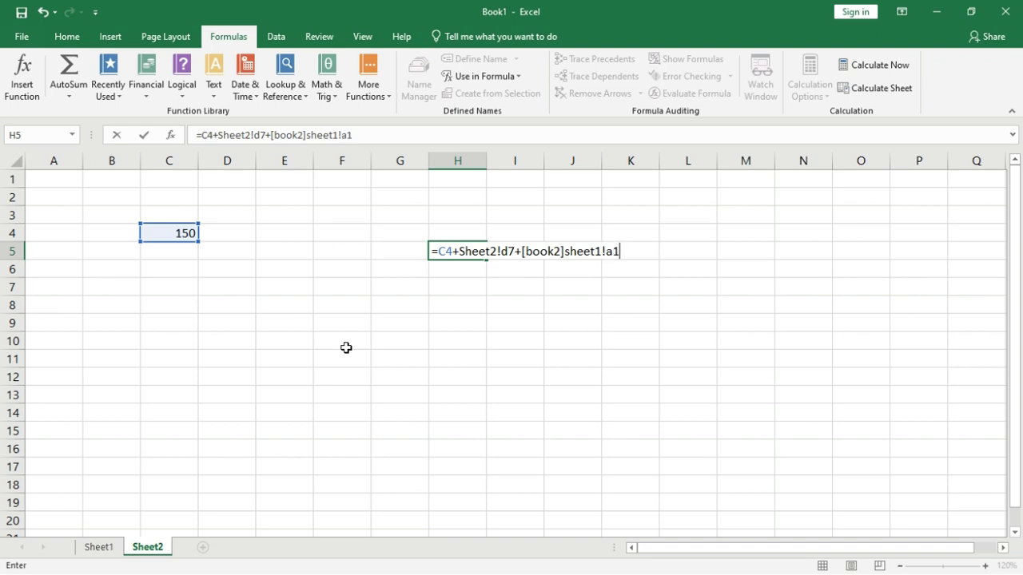
key(Return)
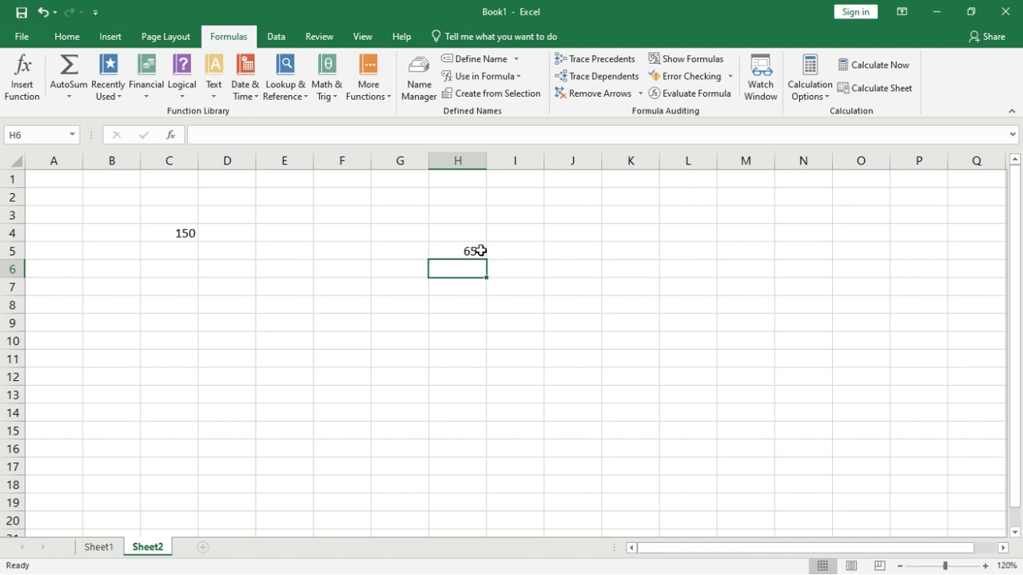
Check the H5 formula against its source cells, C4 on Sheet2 and D7 on Sheet1
click(480, 251)
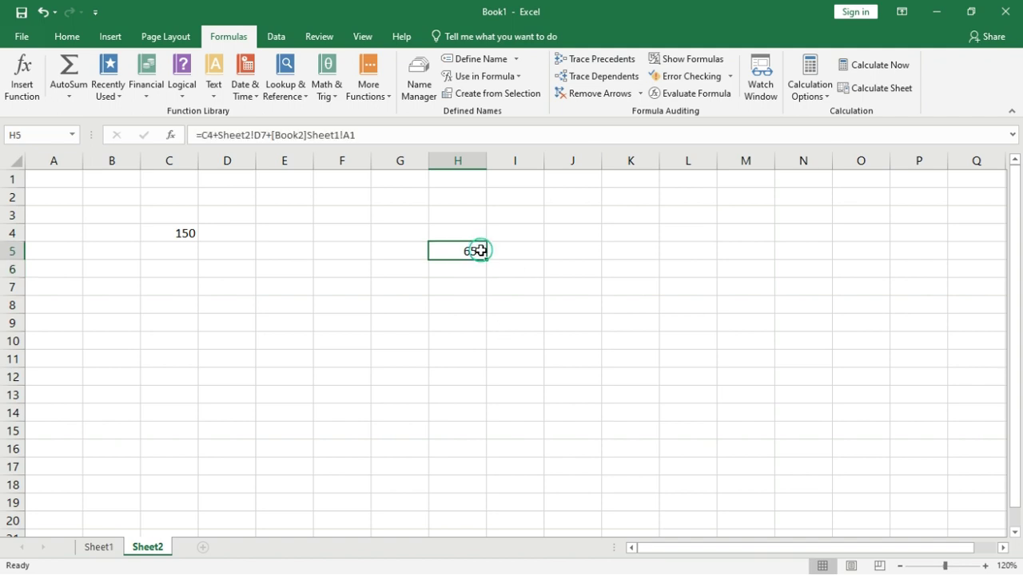
click(187, 233)
click(104, 548)
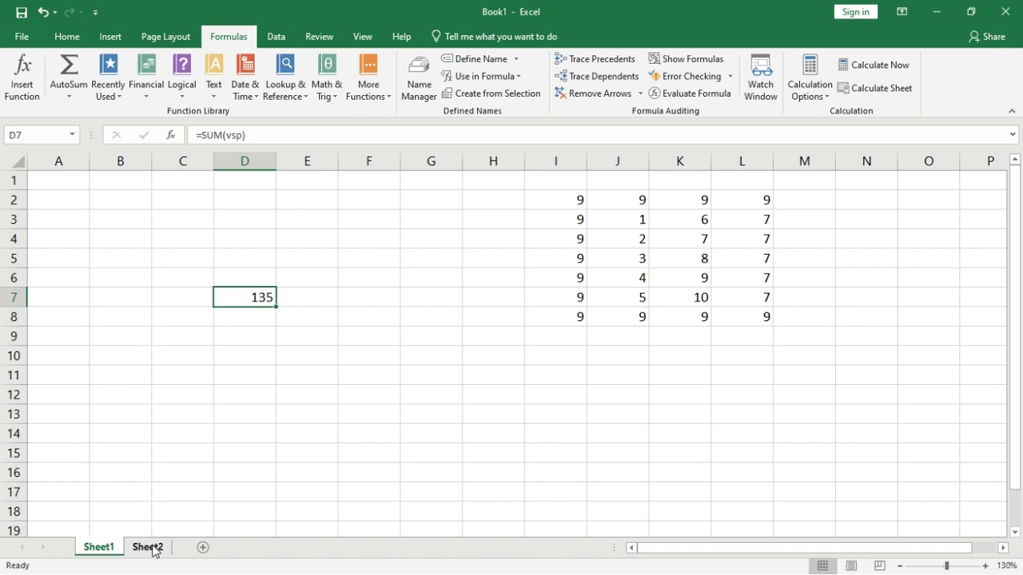
click(148, 548)
click(470, 245)
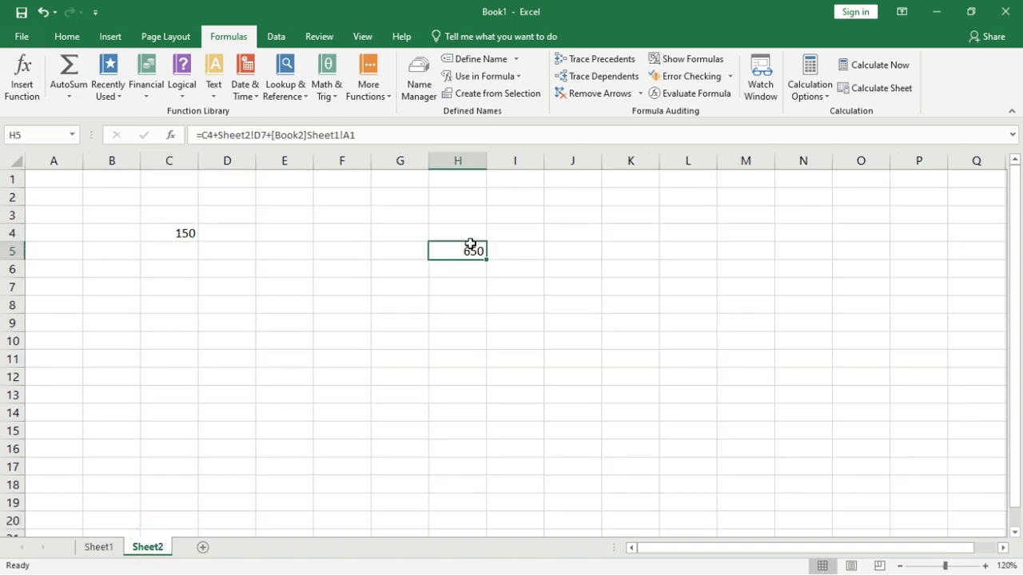
Correct the D7 reference in the H5 formula to point to Sheet1, making it =C4+Sheet1!D7+[Book2]Sheet1!A1
double_click(470, 248)
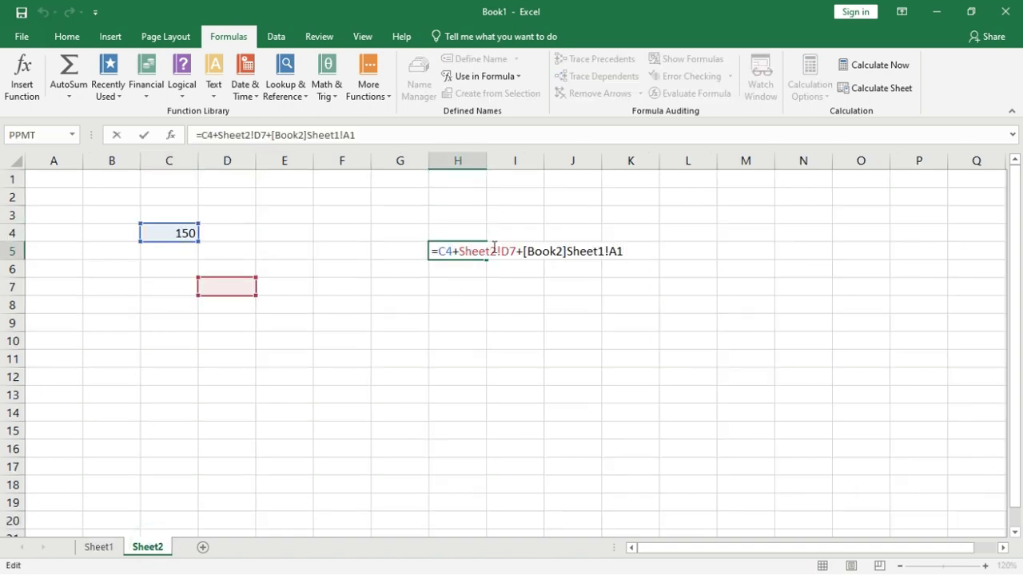
click(494, 252)
click(498, 252)
key(BackSpace)
text(1)
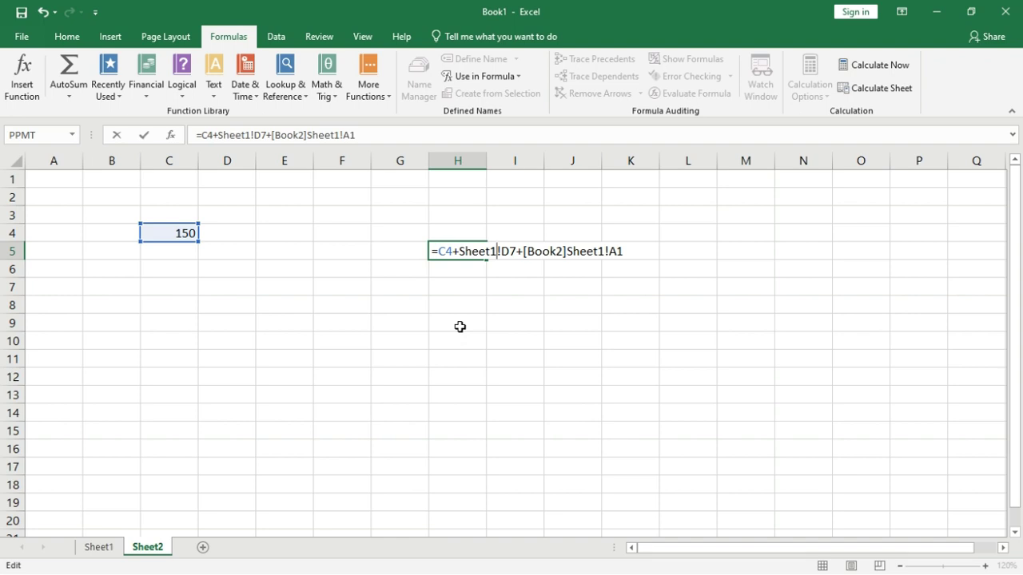
key(Return)
click(463, 251)
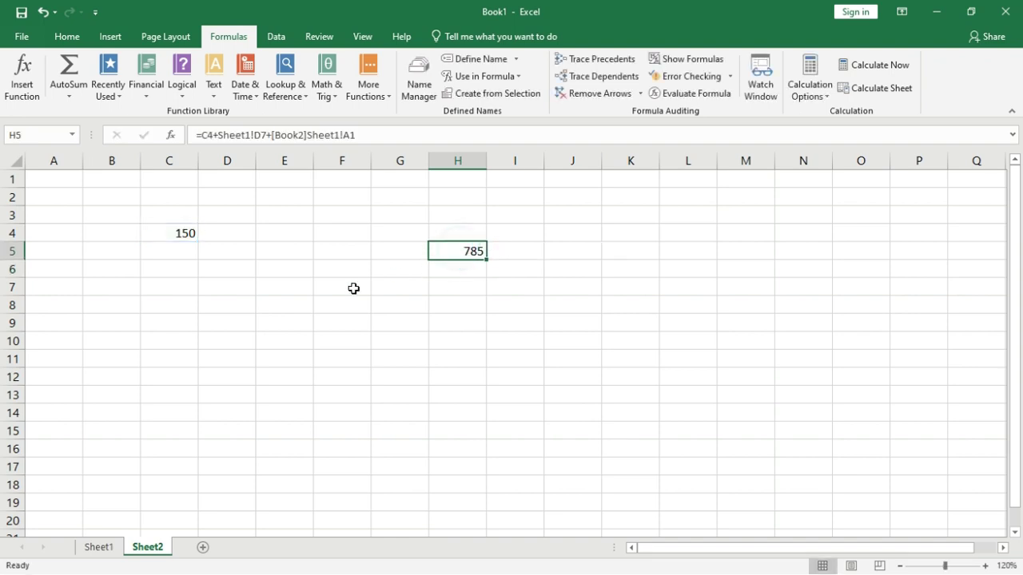
Review the cell, sheet and workbook references within the H5 formula without changing them
click(266, 306)
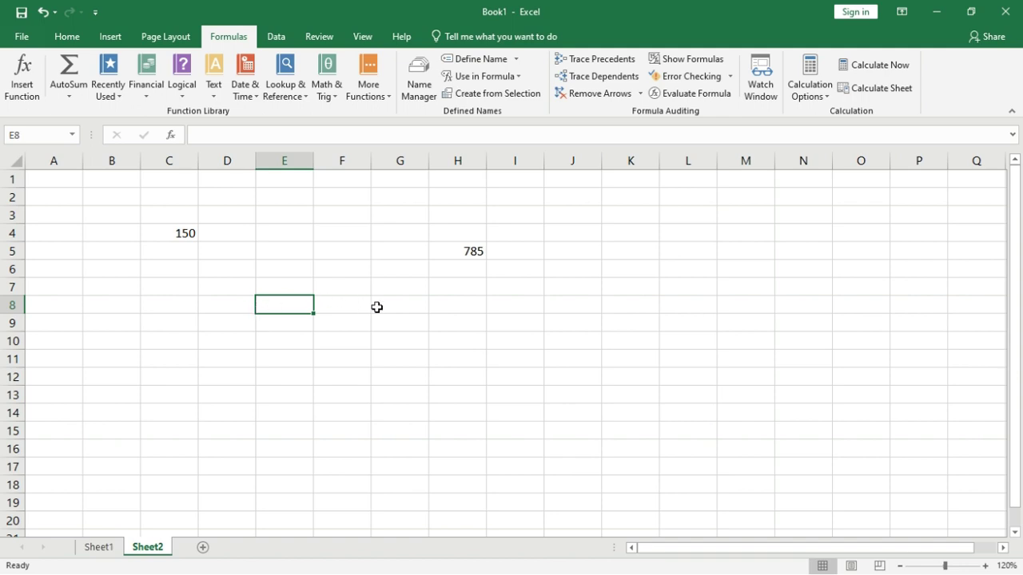
double_click(454, 250)
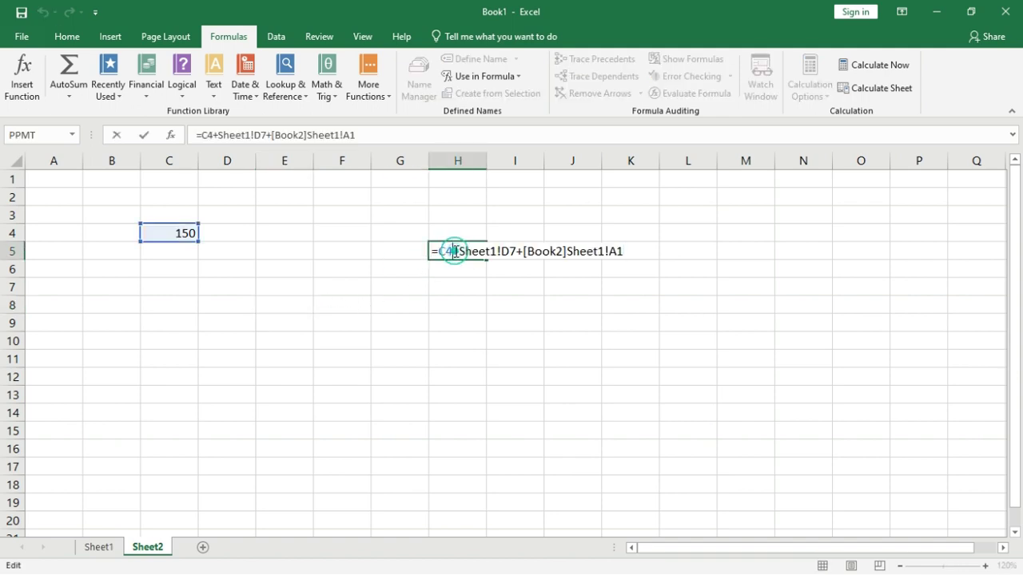
click(555, 253)
click(589, 253)
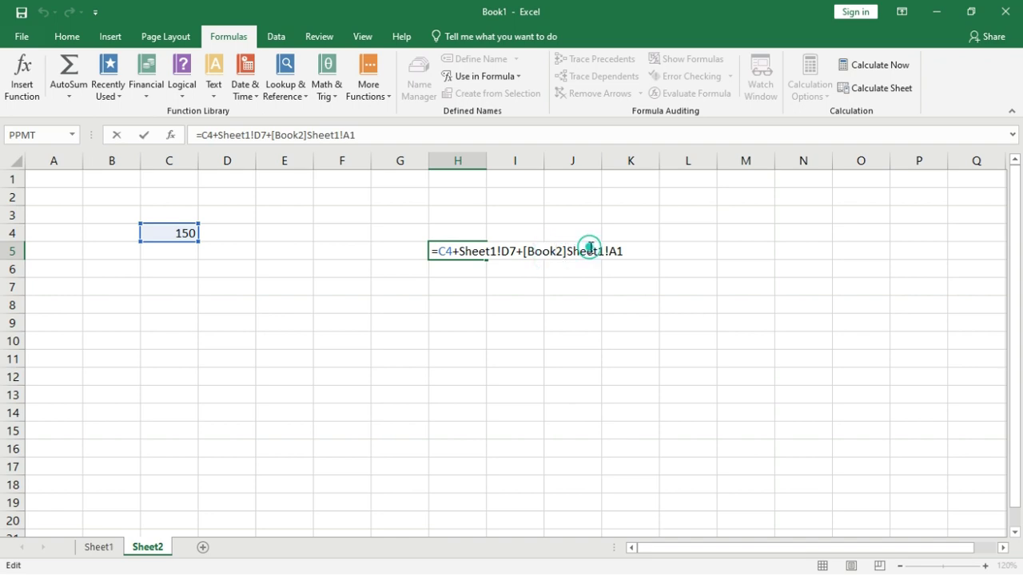
click(622, 251)
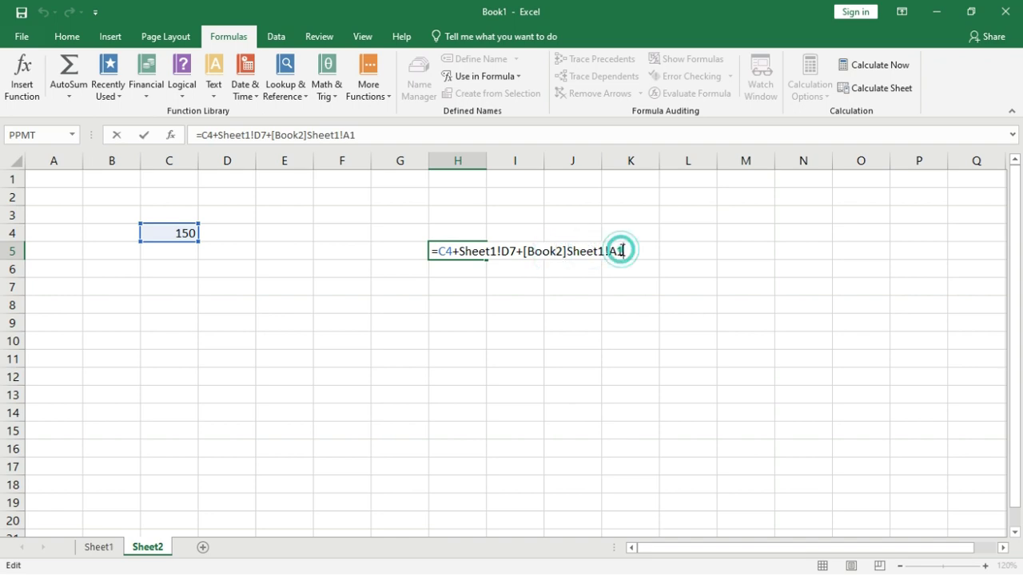
key(Return)
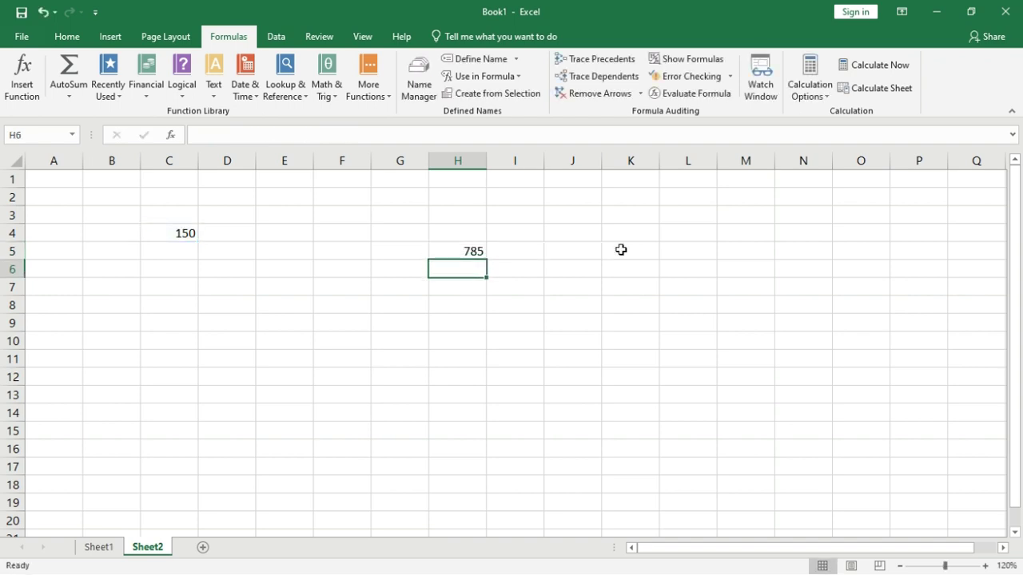
click(446, 303)
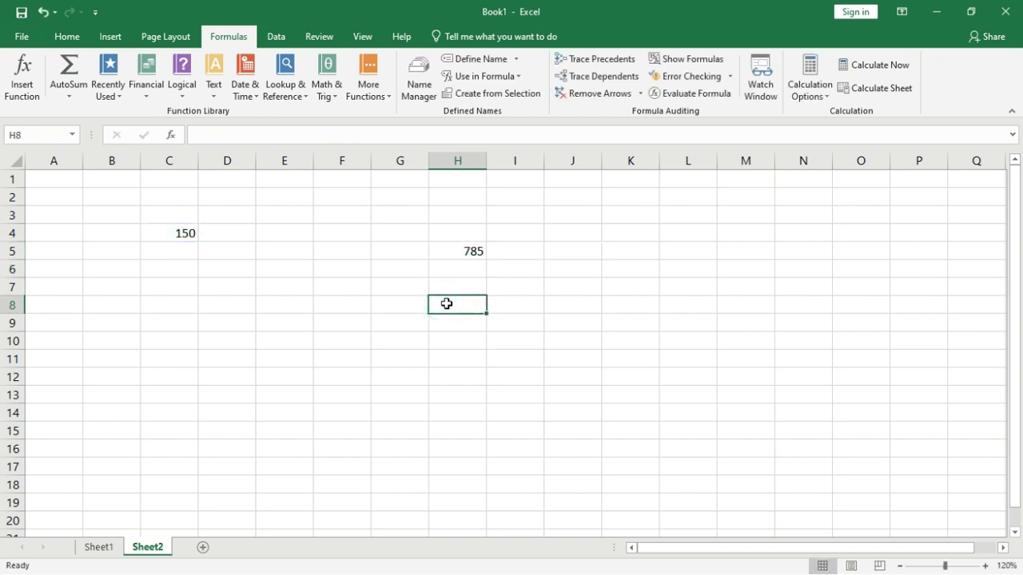
text(=)
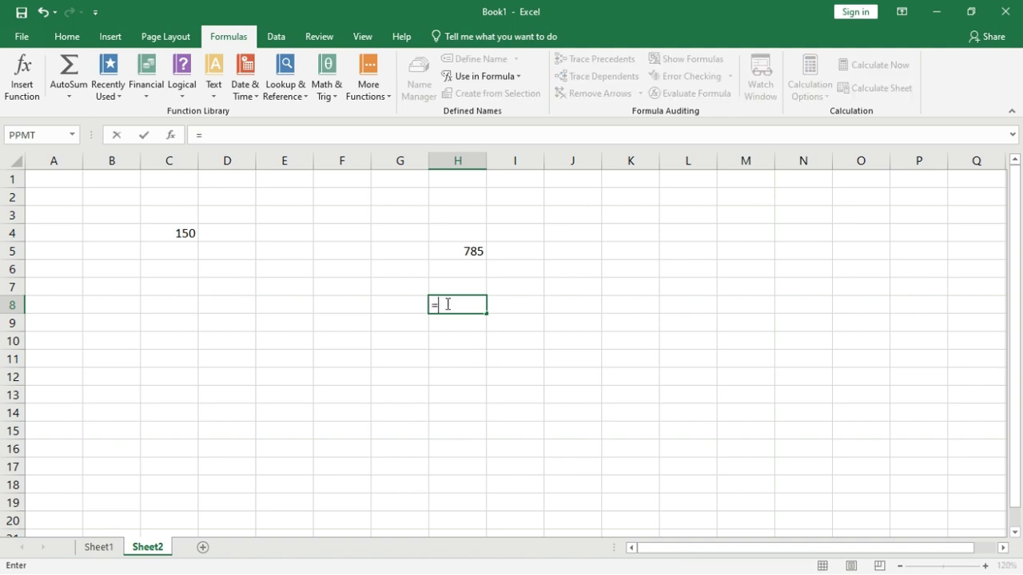
text(sum)
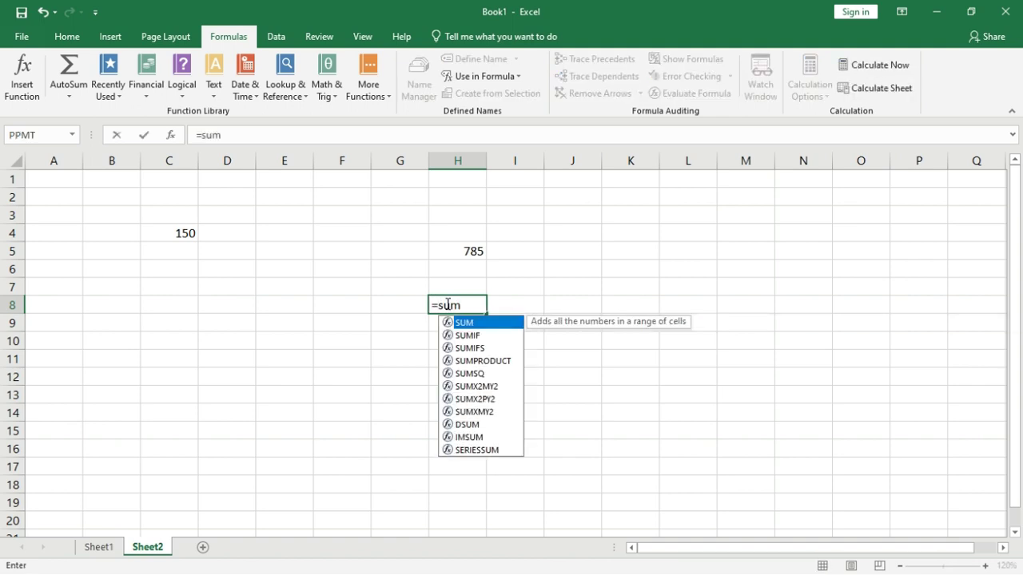
text(()
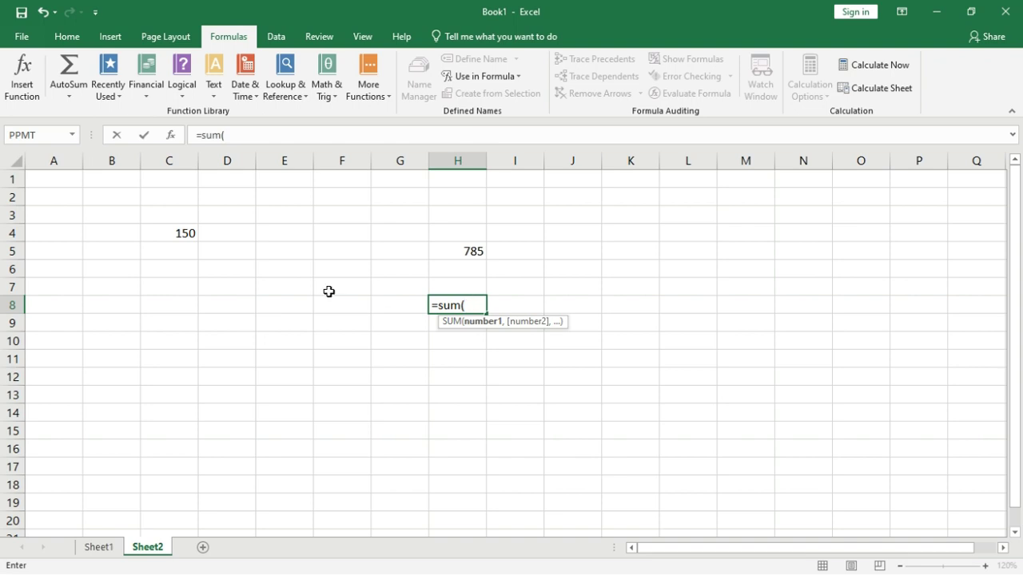
key(Escape)
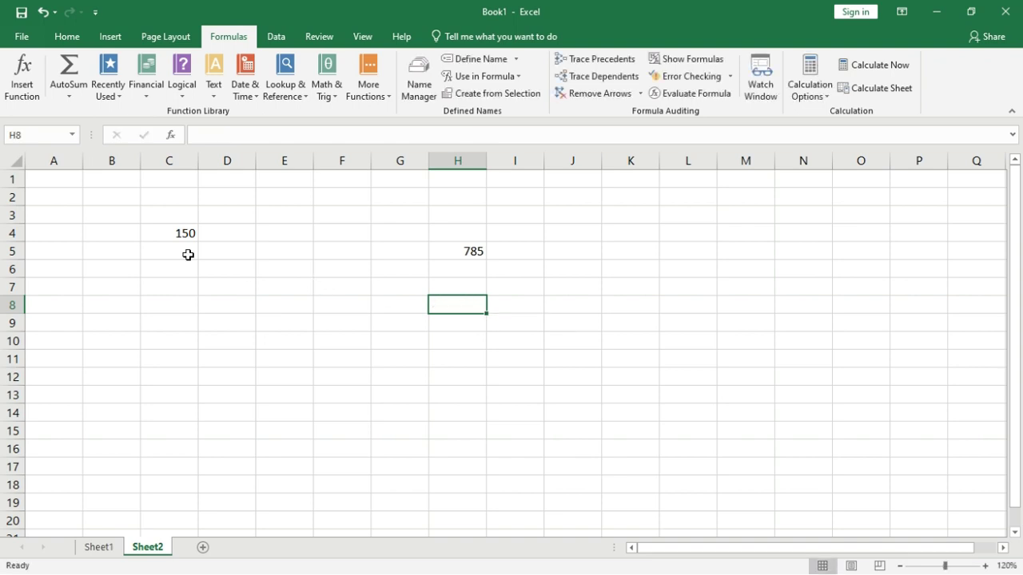
Enter sample values on Sheet2: 435 in D6, 45 in D7, 4 in D8 and 43 in E8
click(176, 233)
drag(176, 233, 274, 304)
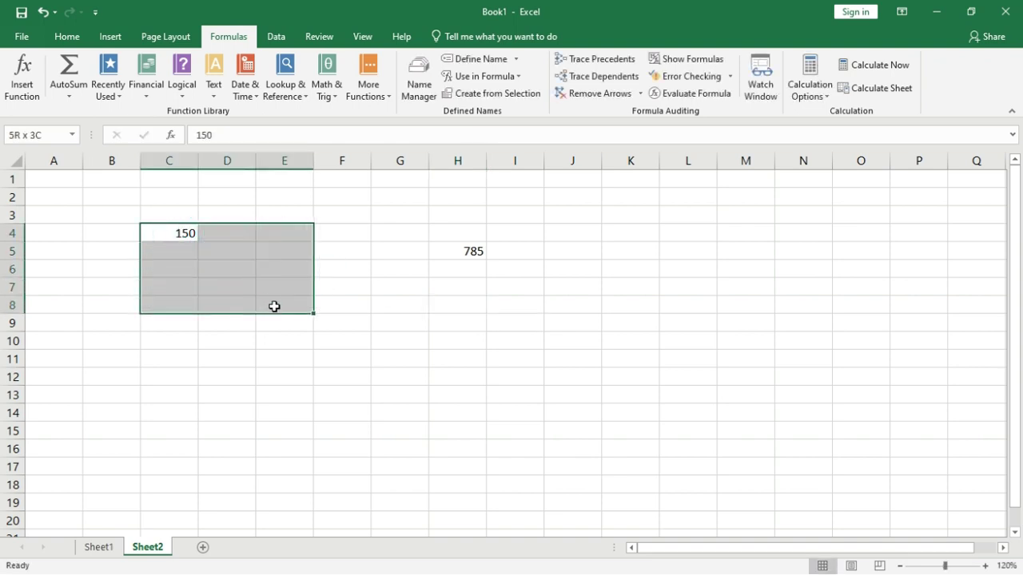
click(221, 270)
text(435)
key(Return)
text(45)
key(Return)
text(4)
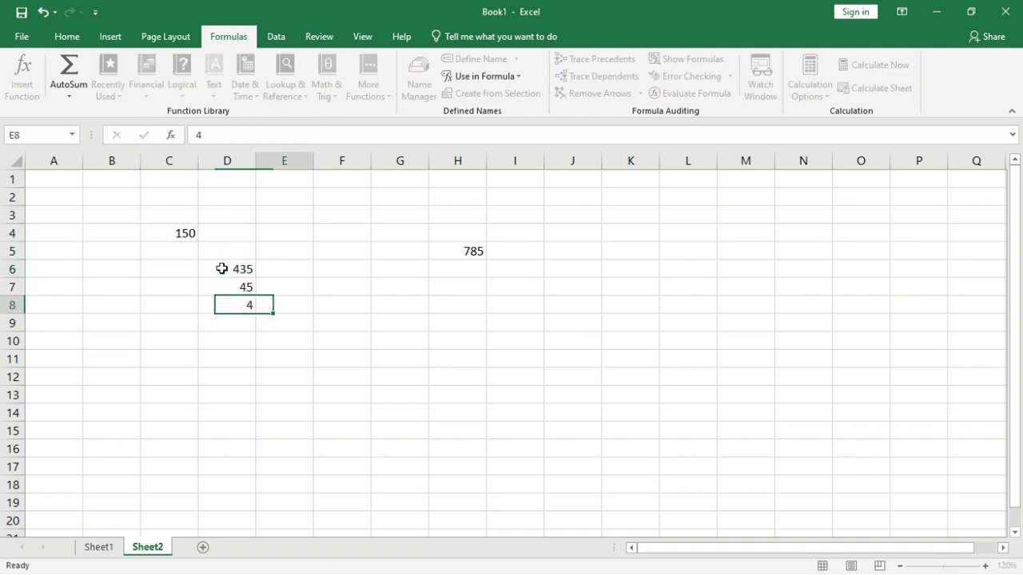
key(Tab)
text(43)
key(Down)
drag(194, 231, 279, 308)
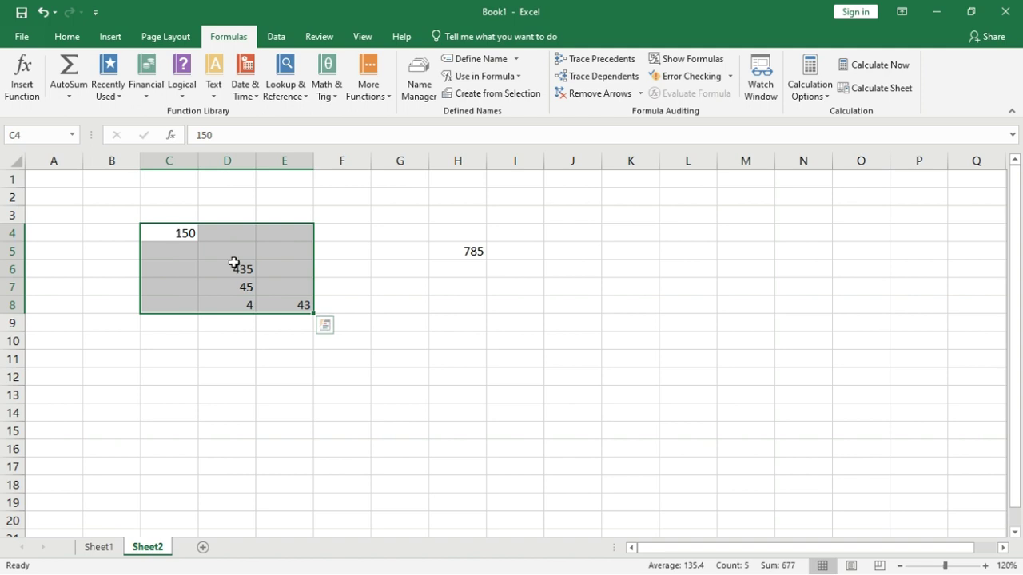
click(450, 308)
text(=sum)
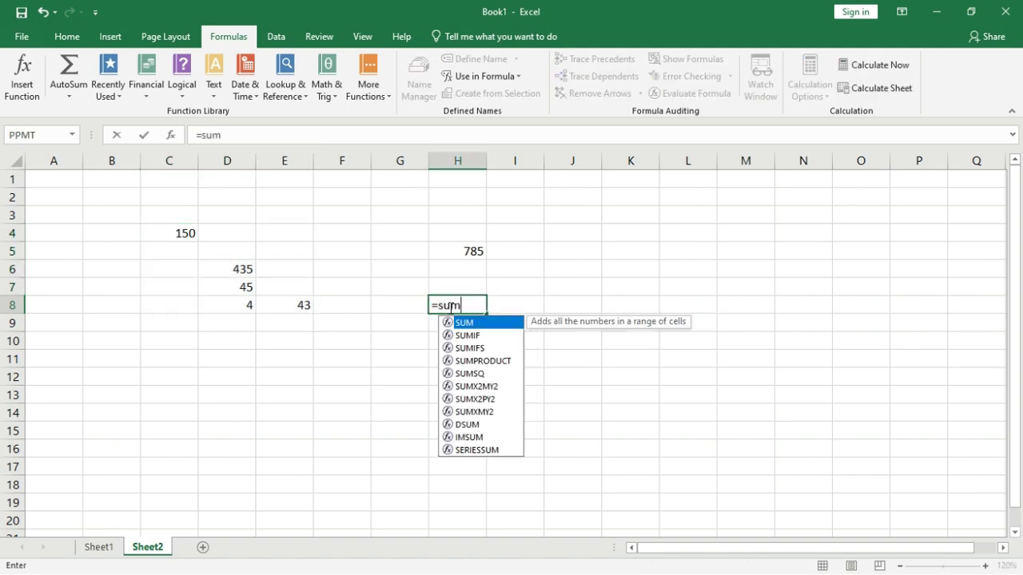
text(()
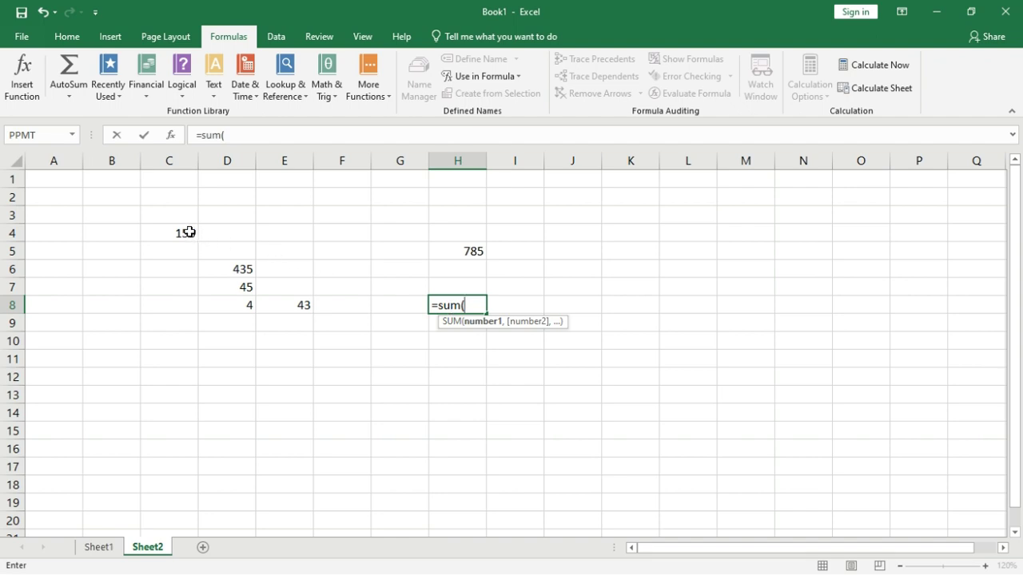
drag(189, 232, 279, 303)
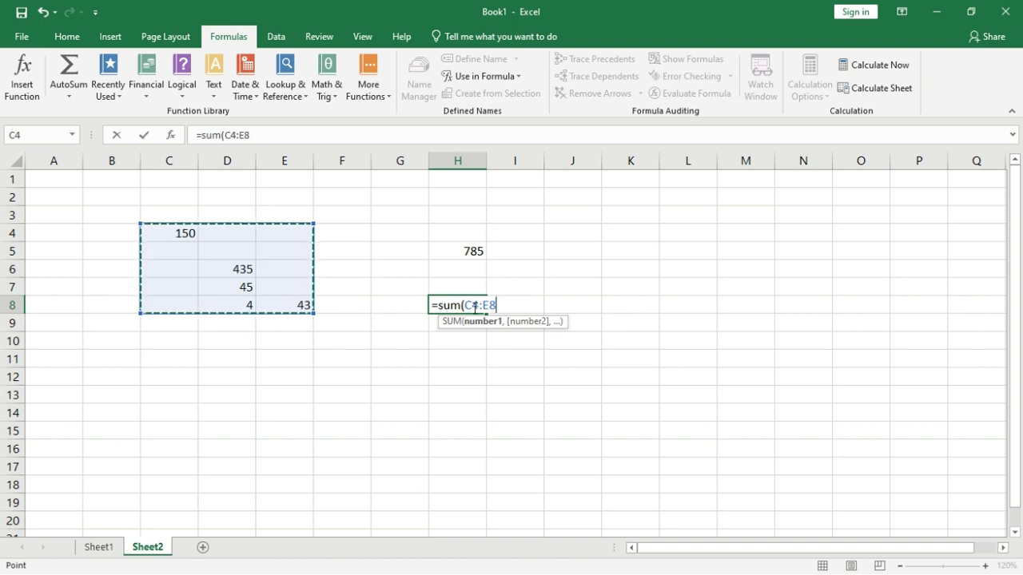
key(Escape)
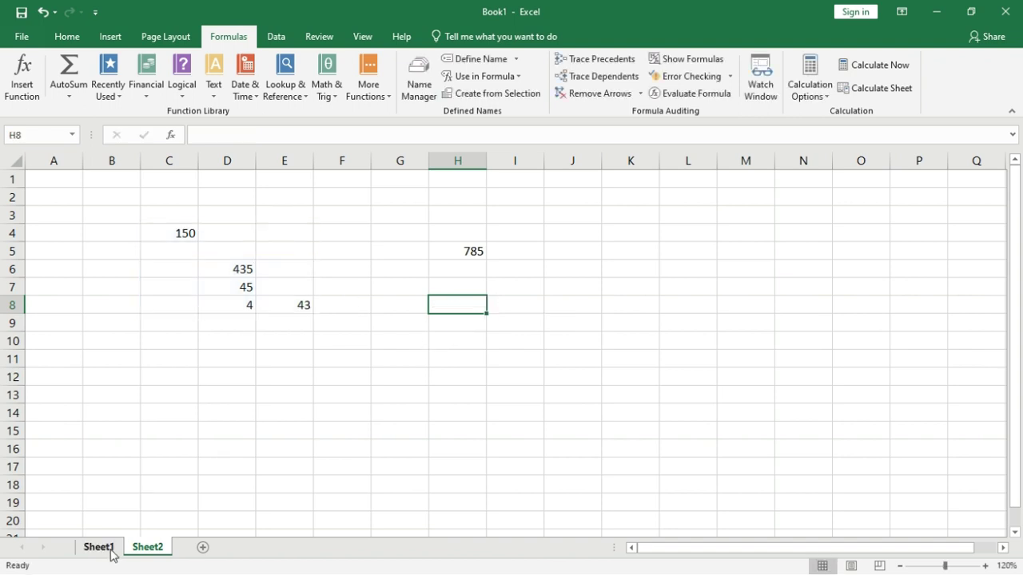
Start a SUM formula in cell F8 of Sheet1 with the range reference sheet1!c3:e8
click(110, 548)
click(361, 317)
text(=s)
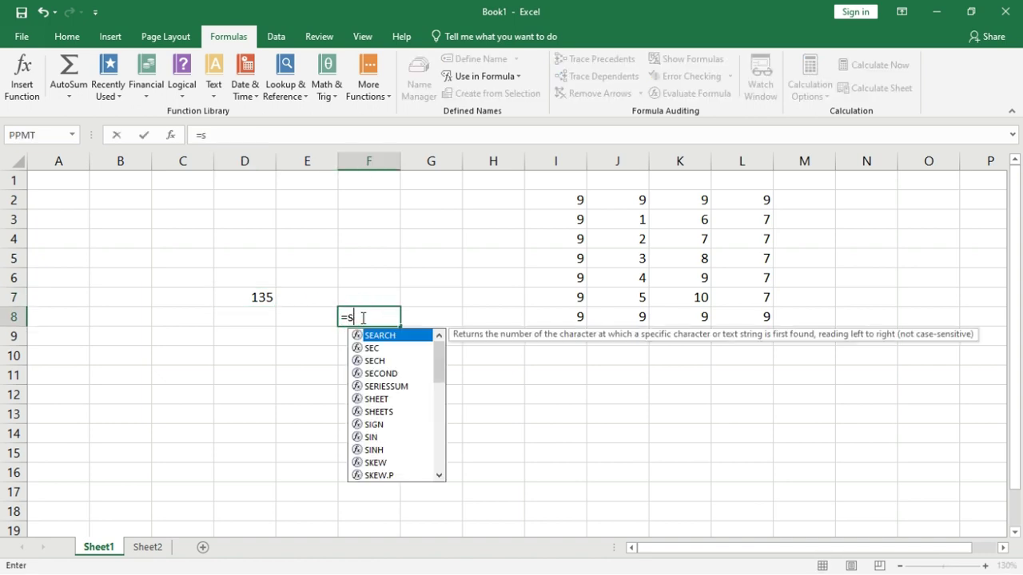
text(um(s)
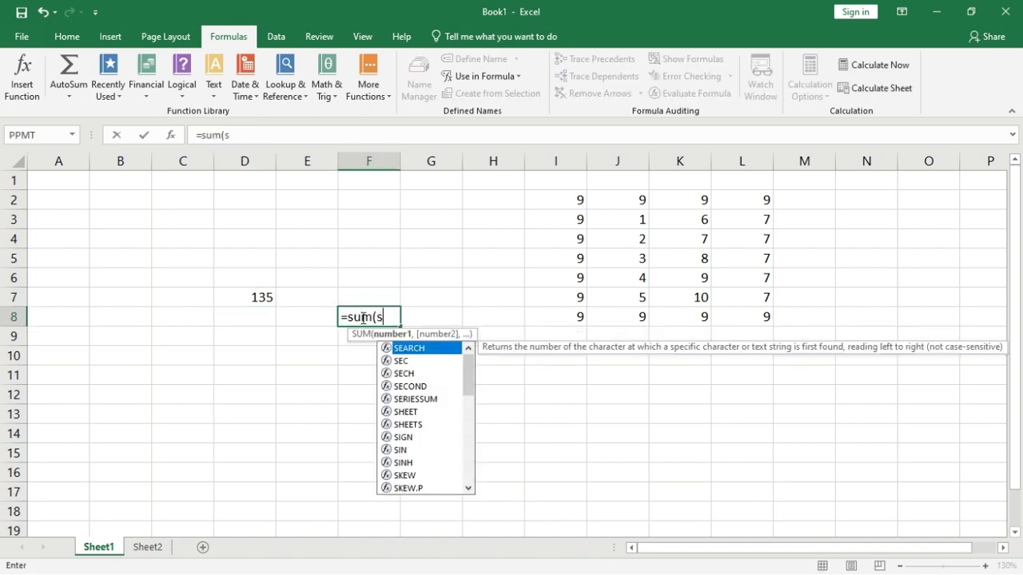
text(heet1)
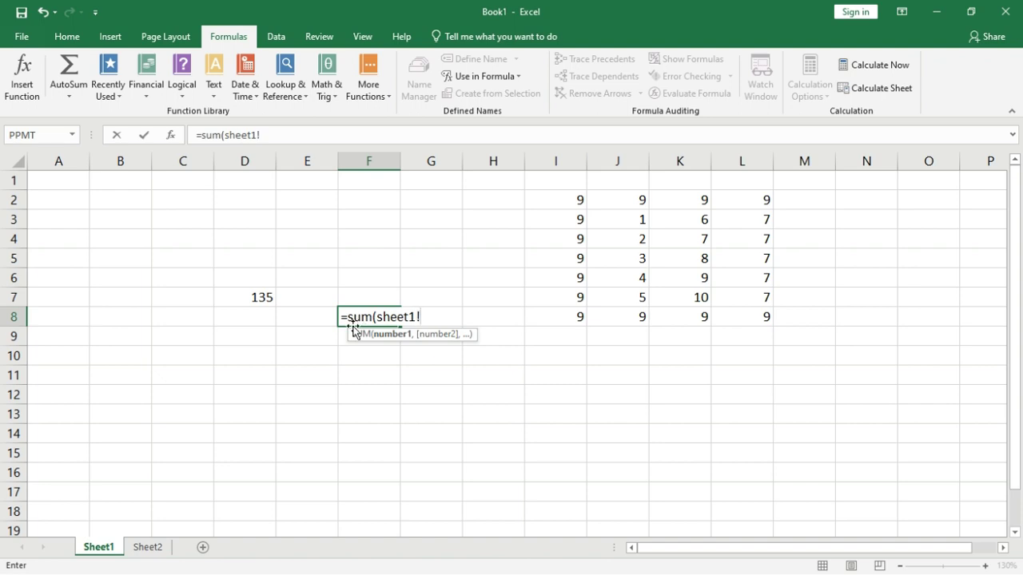
text(!c3)
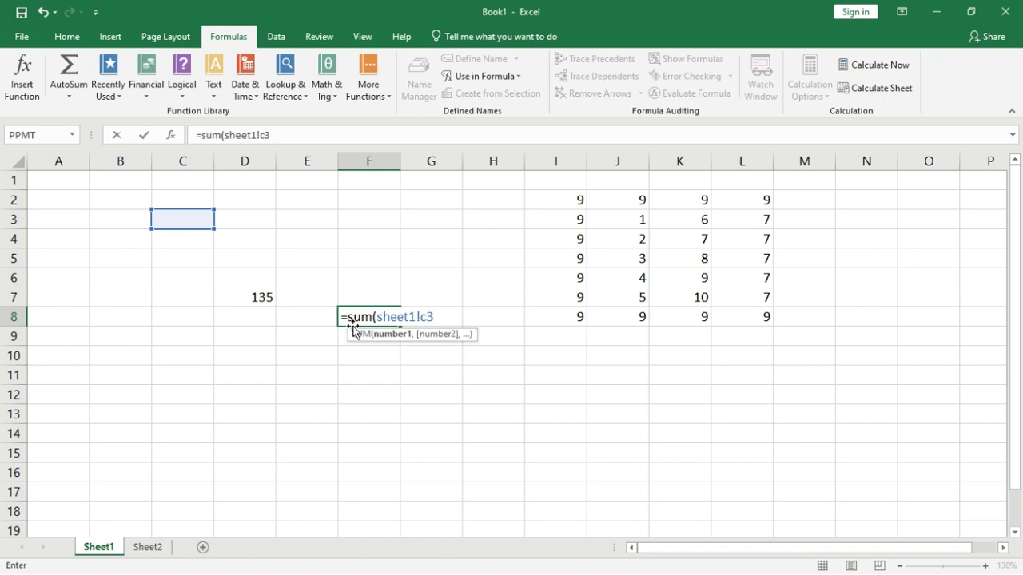
text(:e8)
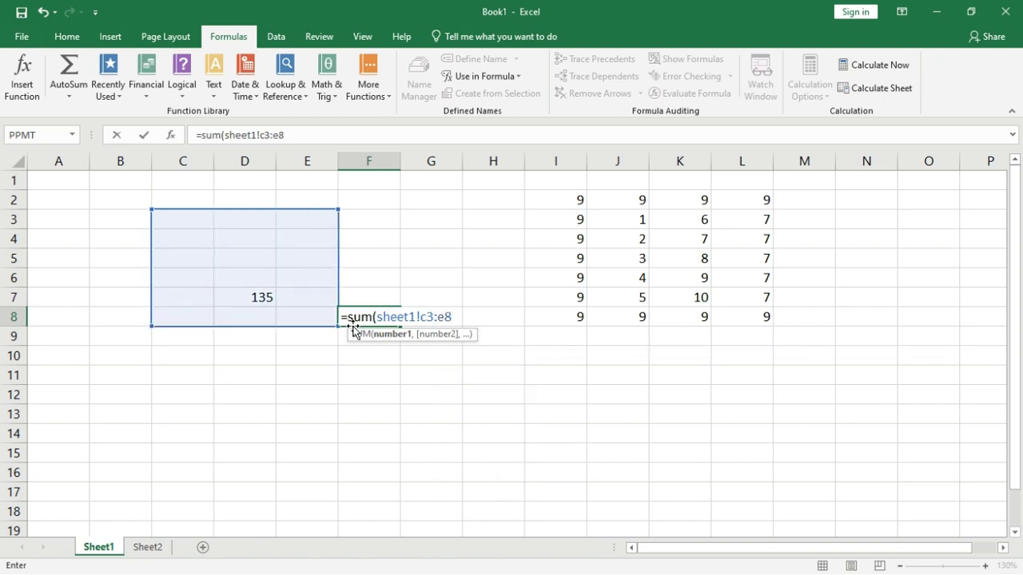
Change the sheet reference in the F8 formula to Sheet2 and complete it as =SUM(Sheet2!C3:E8)
click(416, 315)
key(BackSpace)
text(2)
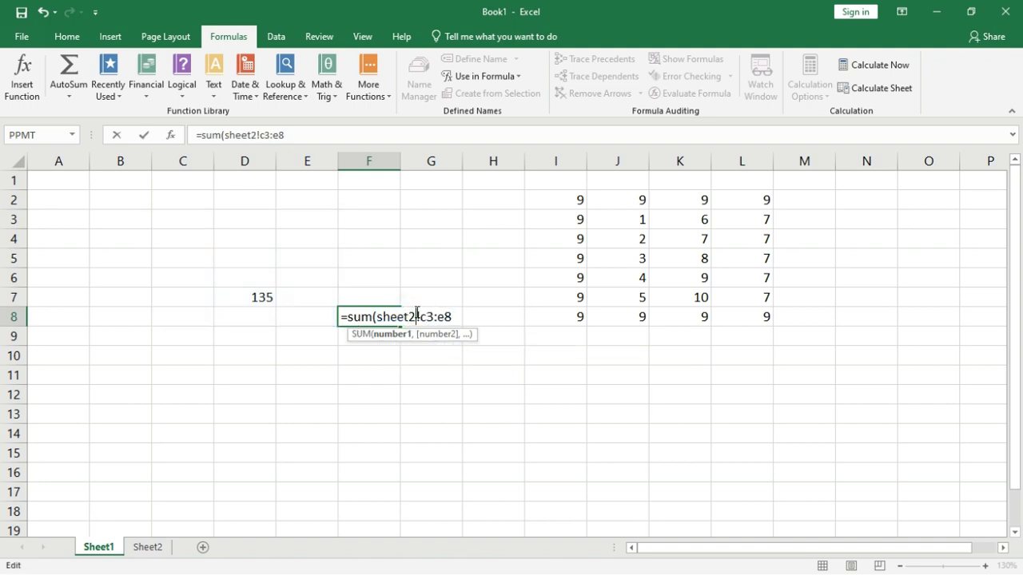
text())
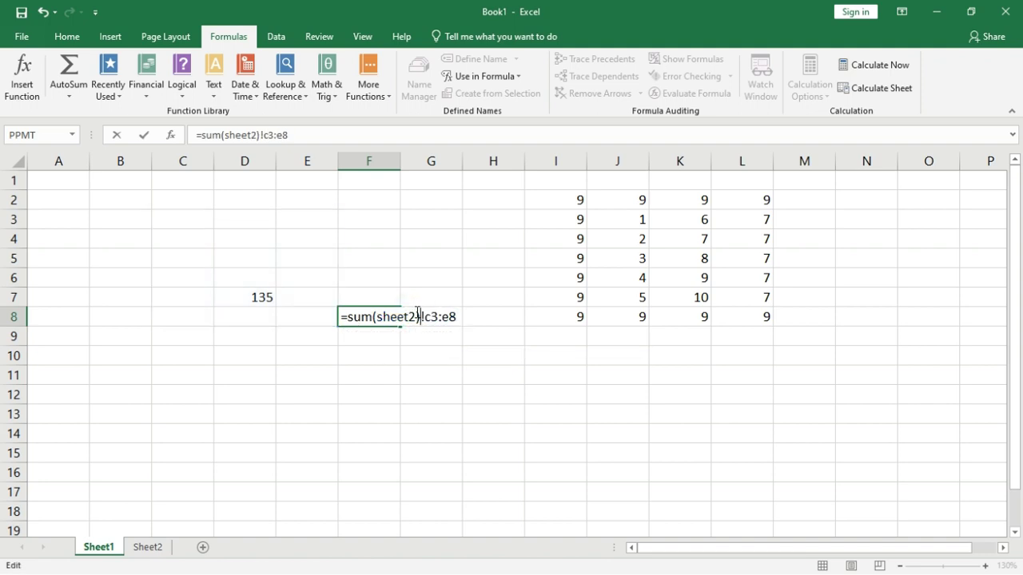
key(BackSpace)
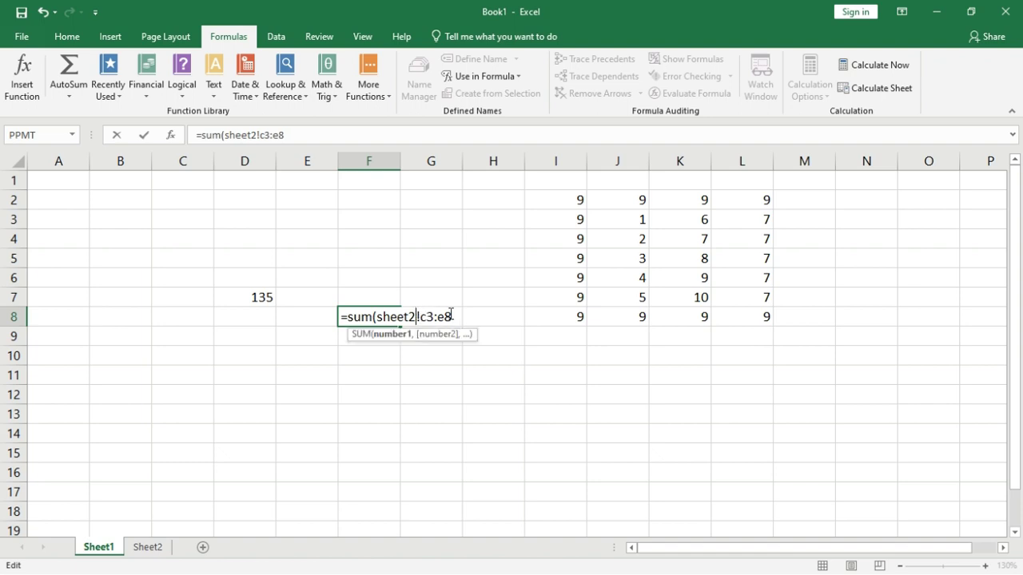
key(Return)
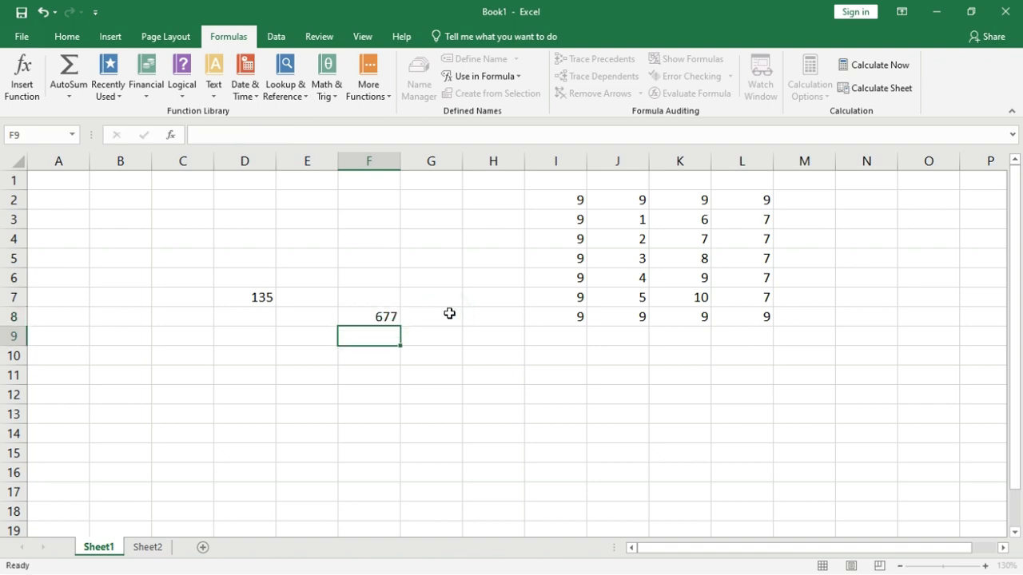
click(375, 320)
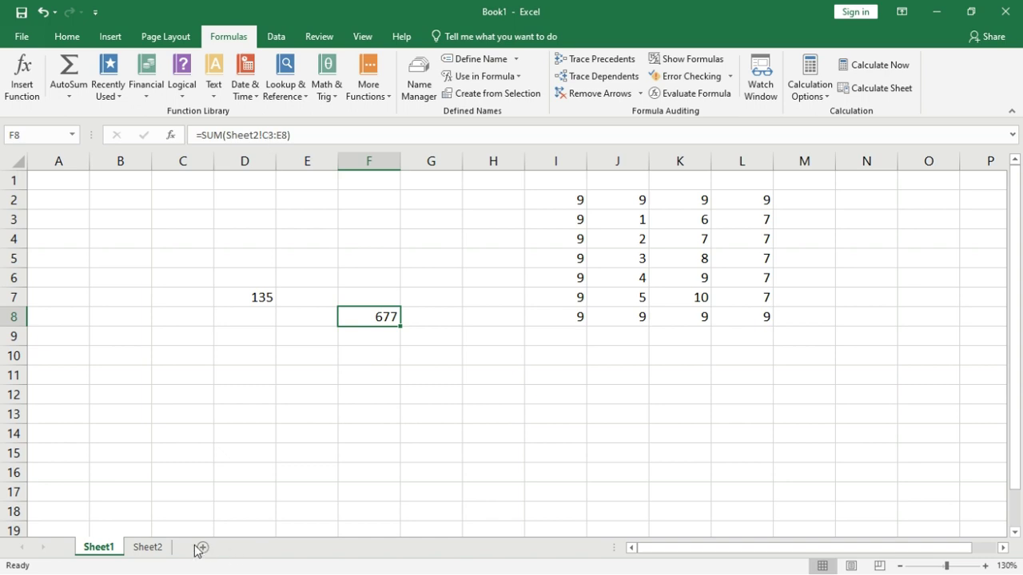
Name the range C4:E8 on Sheet2 "Area"
click(152, 548)
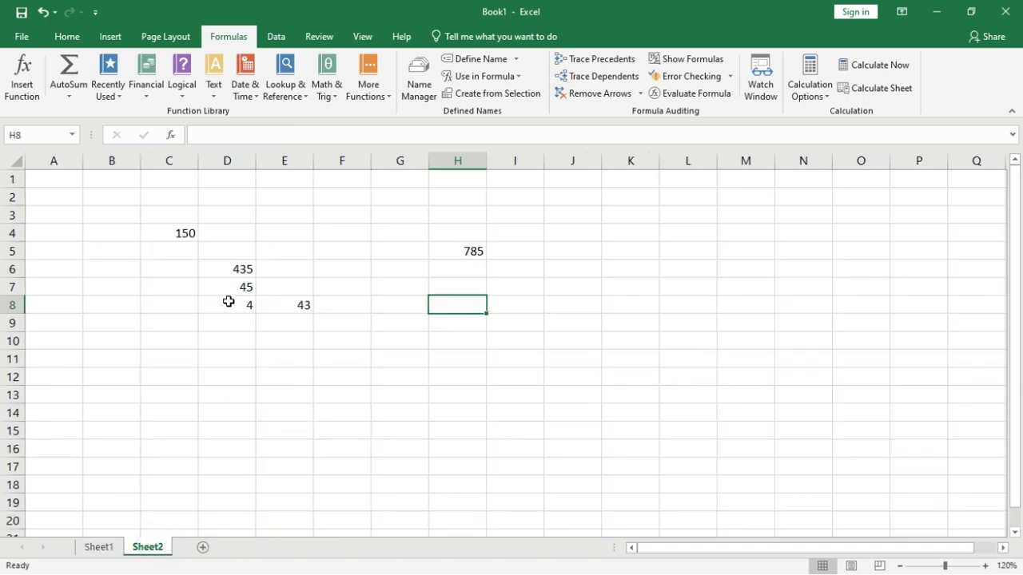
drag(184, 233, 285, 304)
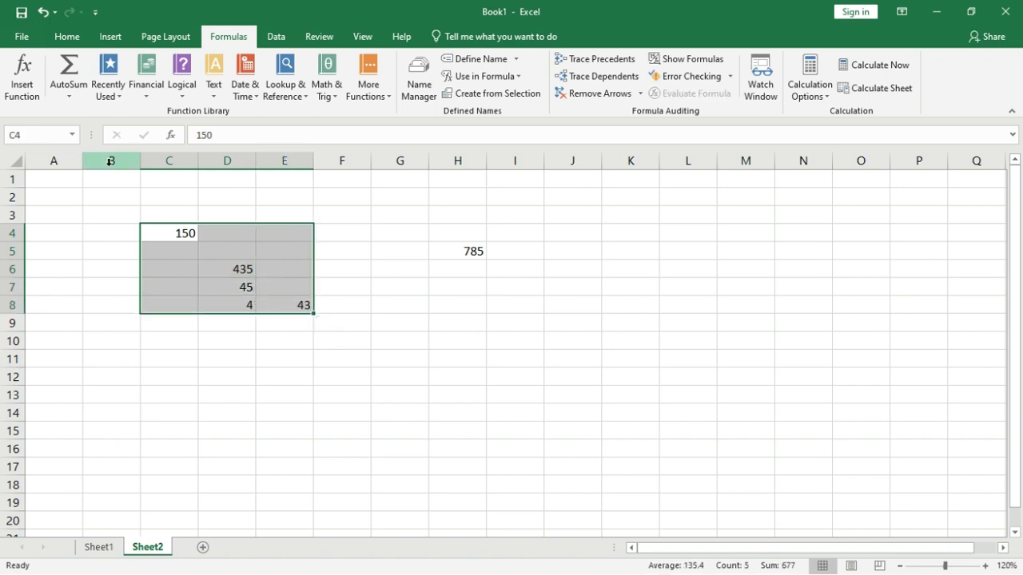
click(49, 138)
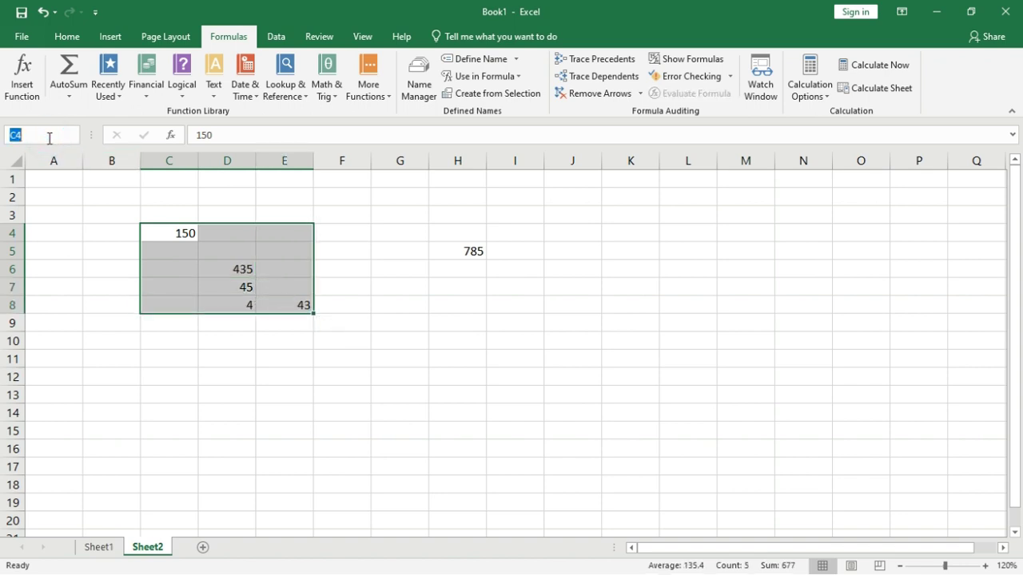
text(Area)
Enter the formula =SUM(Area) in cell F11 of Sheet1
click(99, 548)
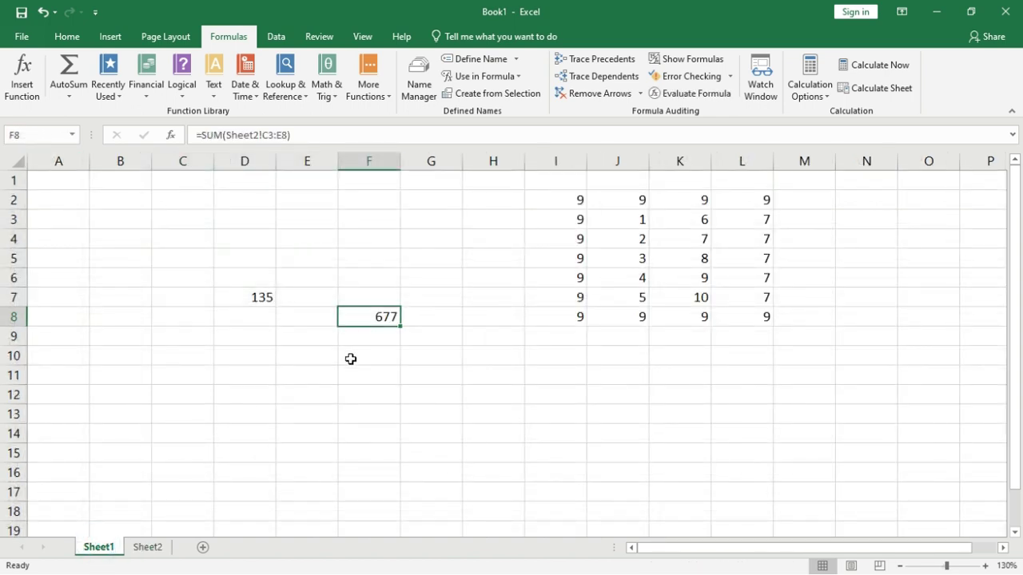
click(357, 371)
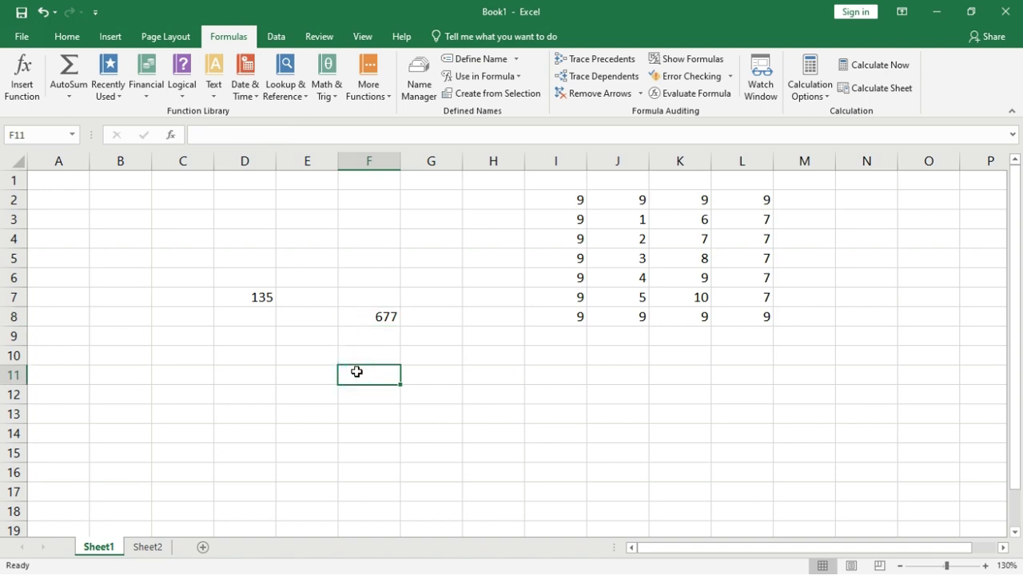
text(=sum(are)
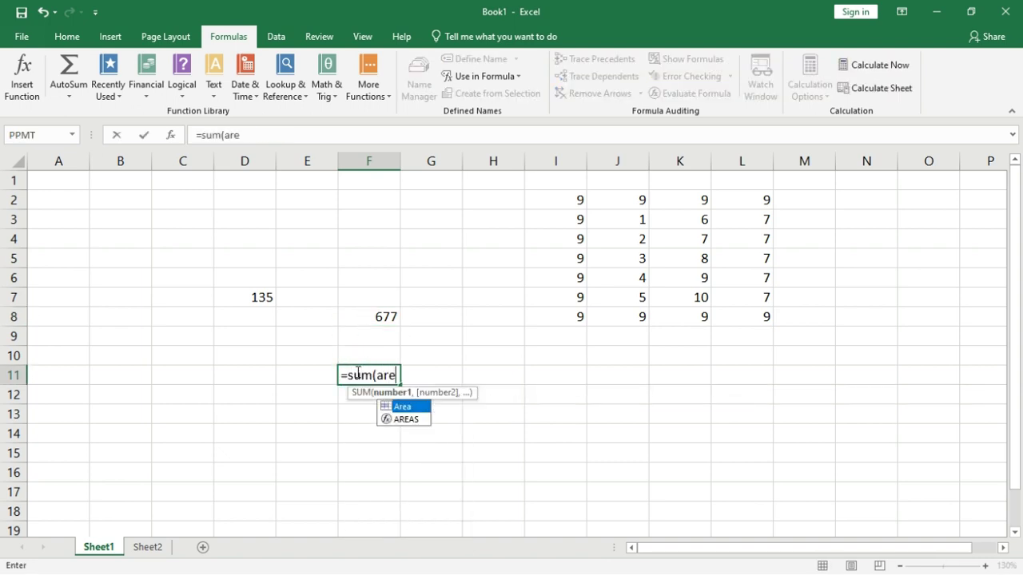
text(a))
key(Return)
click(357, 373)
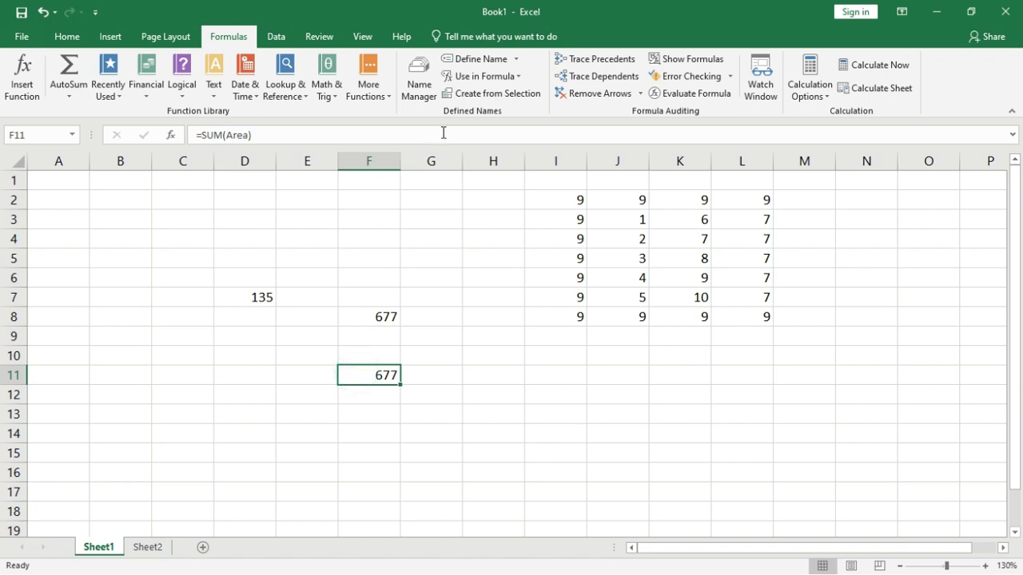
Examine the references and scopes of the defined names Area and vsp in the Name Manager
click(152, 548)
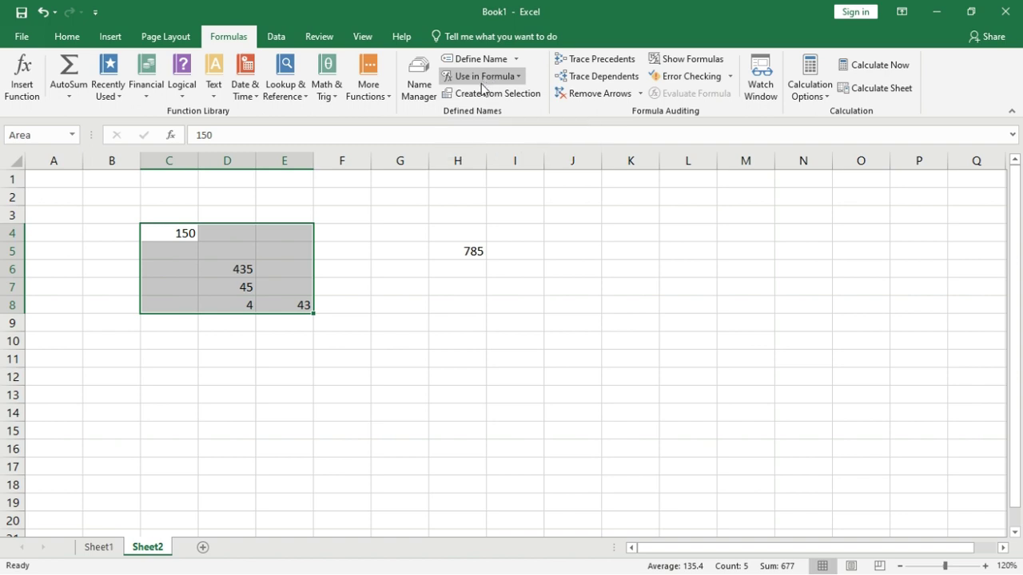
click(433, 94)
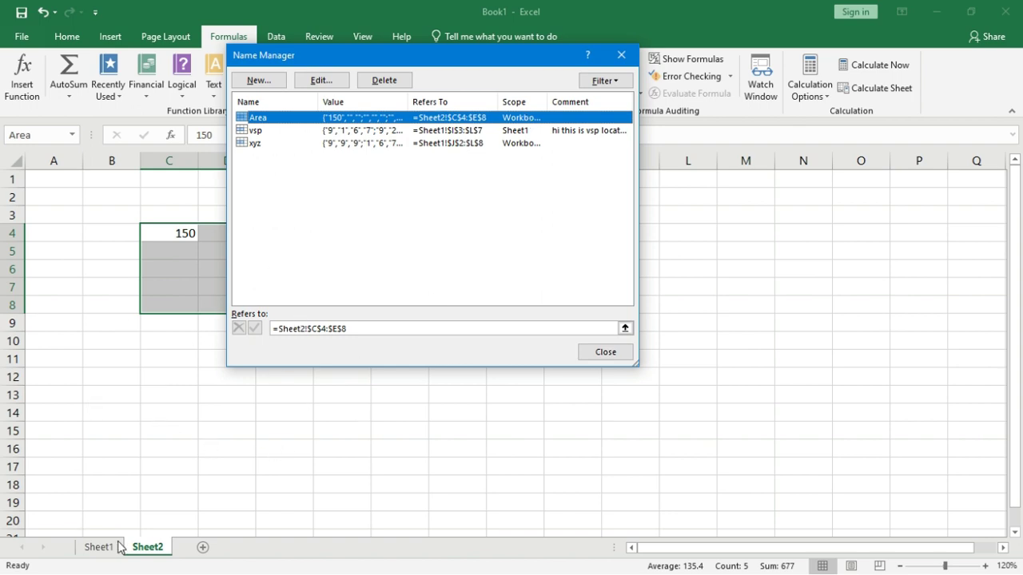
click(263, 133)
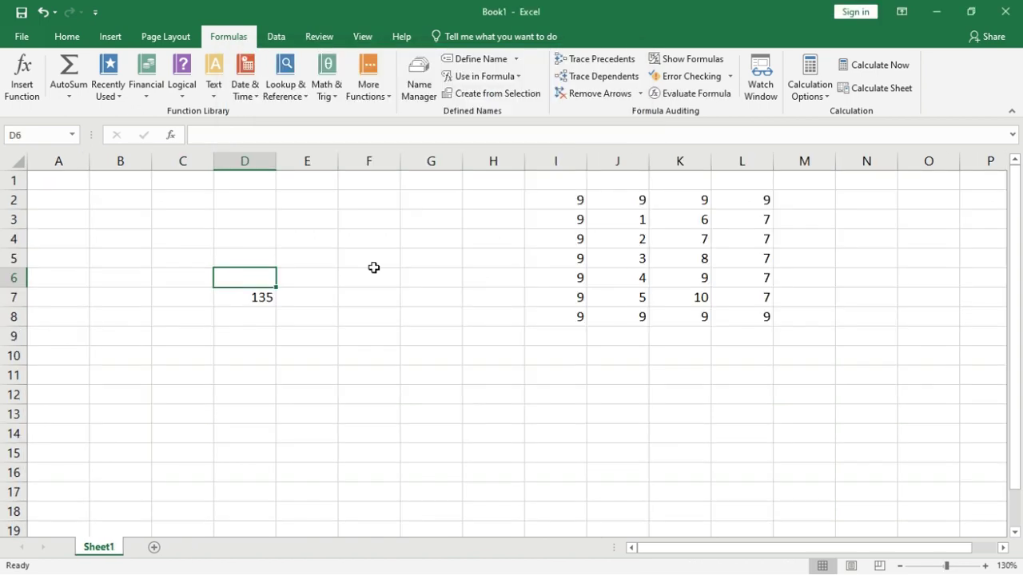
Try to name the range J2:L8 on Sheet1 "F7"
click(374, 268)
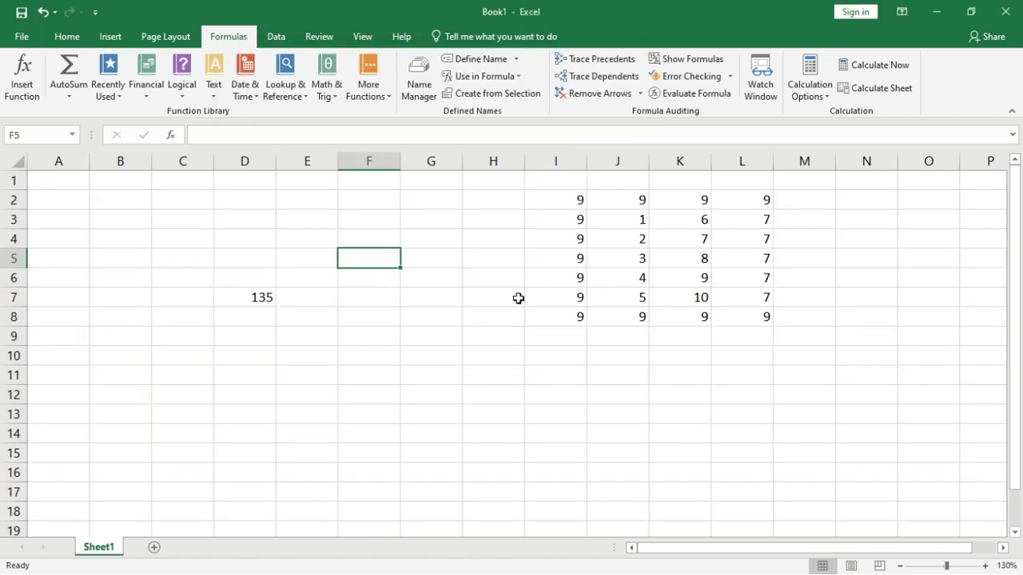
click(639, 229)
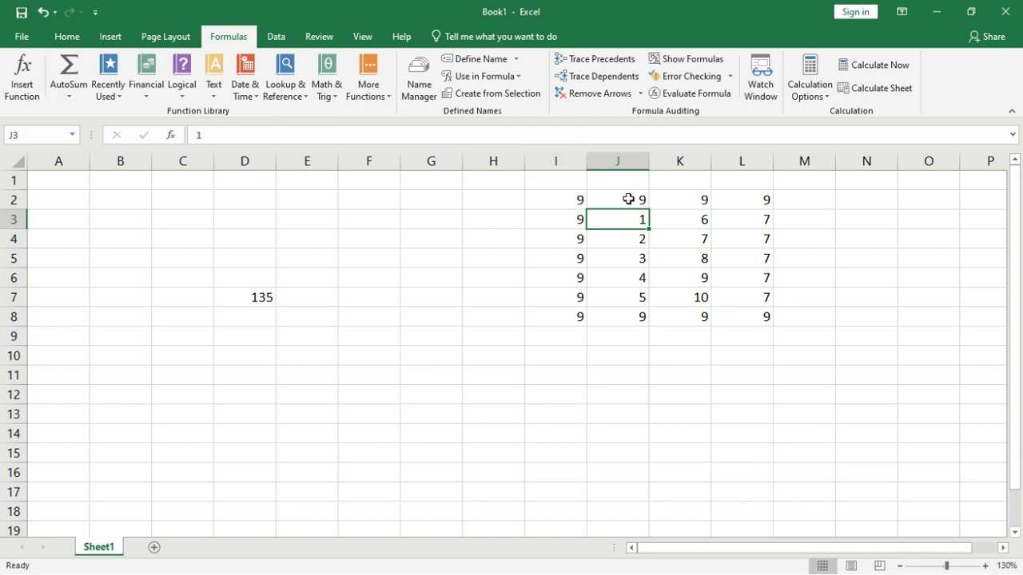
drag(626, 197, 731, 316)
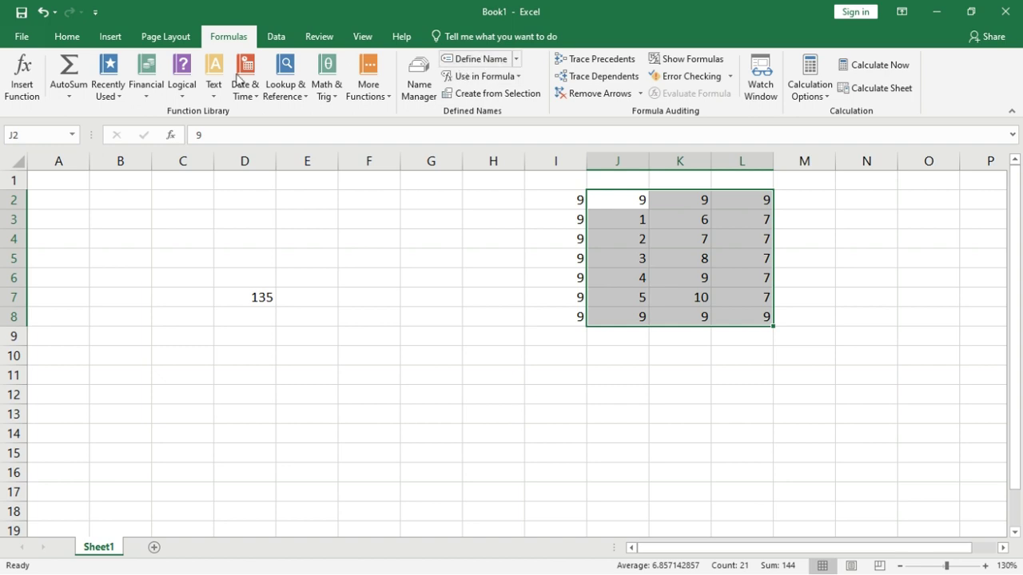
click(46, 140)
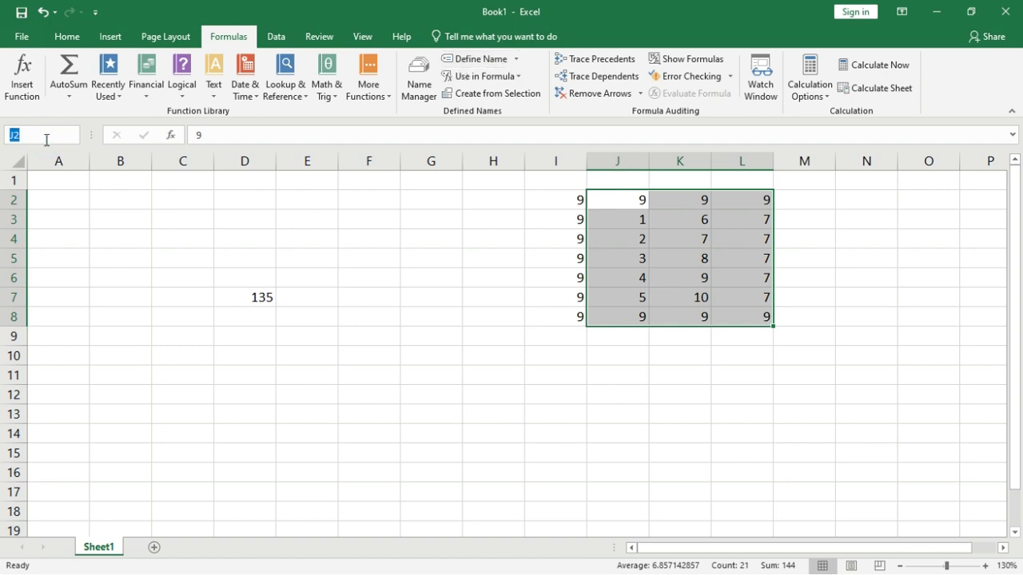
text(F7)
key(Return)
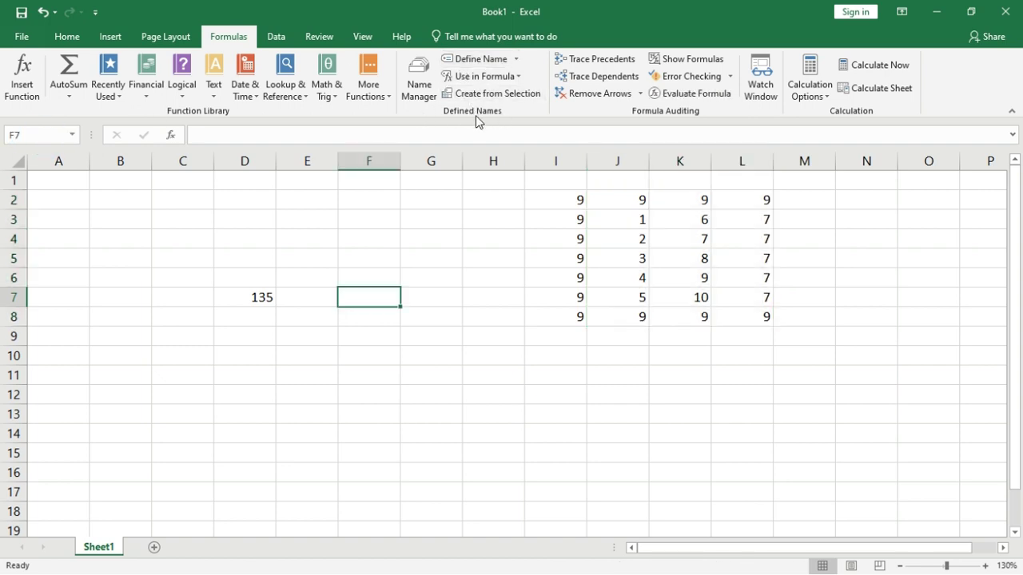